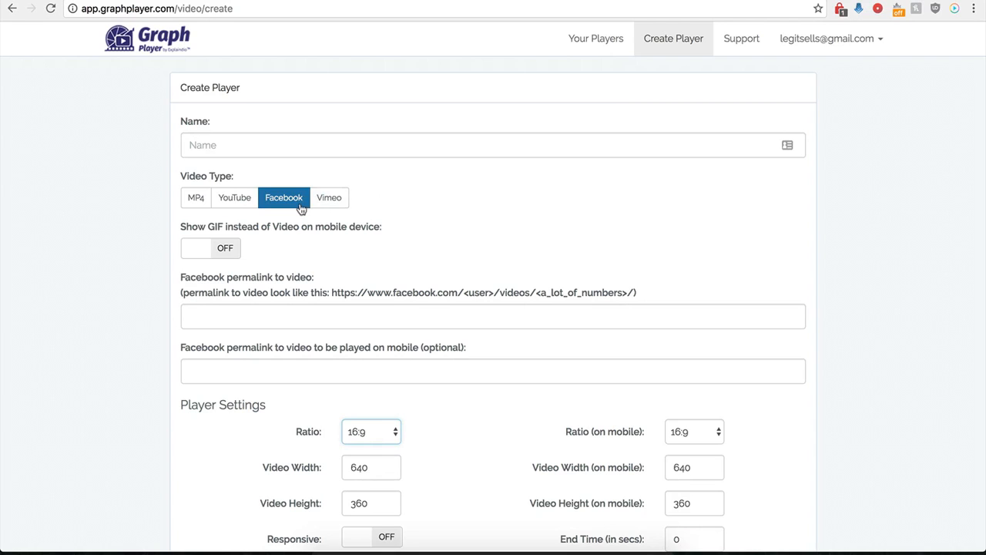
- Name the new player "Demo Name" and choose Facebook as its video type
{"action": "scroll", "coordinate": [173, 332], "scroll_direction": "down", "scroll_amount": 1}
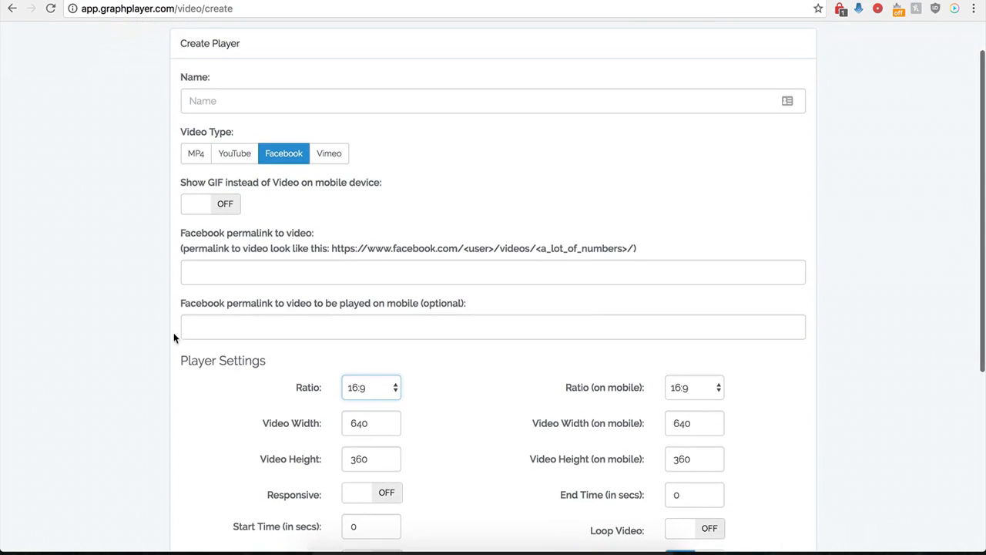
{"action": "left_click", "coordinate": [267, 99]}
{"action": "type", "text": "Demo Name"}
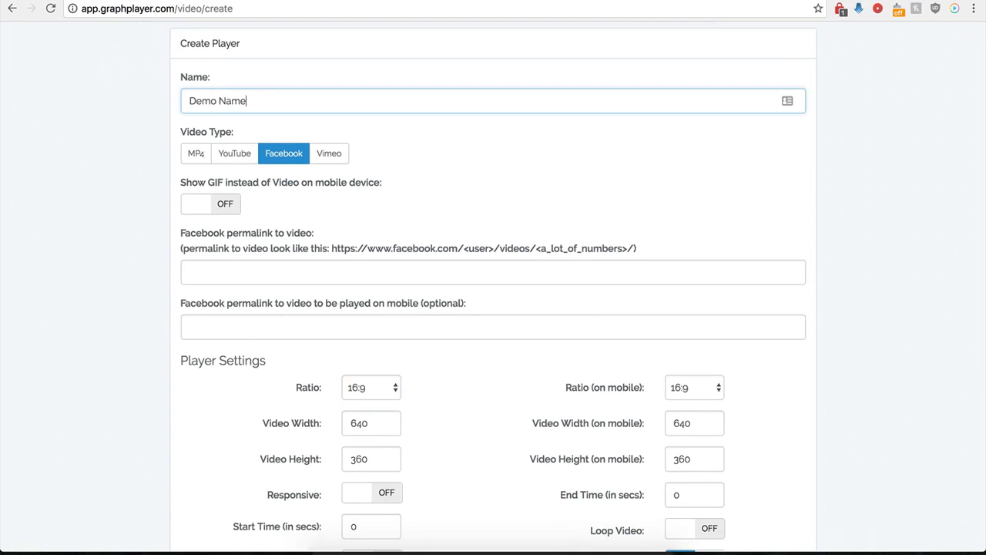
{"action": "left_click", "coordinate": [266, 164]}
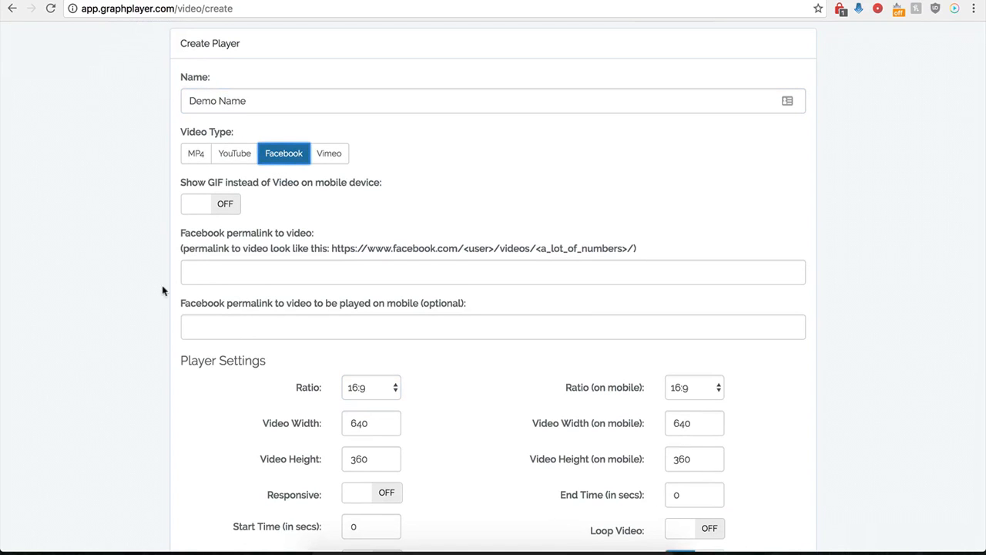
- Copy the address of INSIDER dessert's "Creative Cakes" Facebook video and paste it as the player's Facebook permalink to video
{"action": "scroll", "coordinate": [173, 269], "scroll_direction": "down", "scroll_amount": 1}
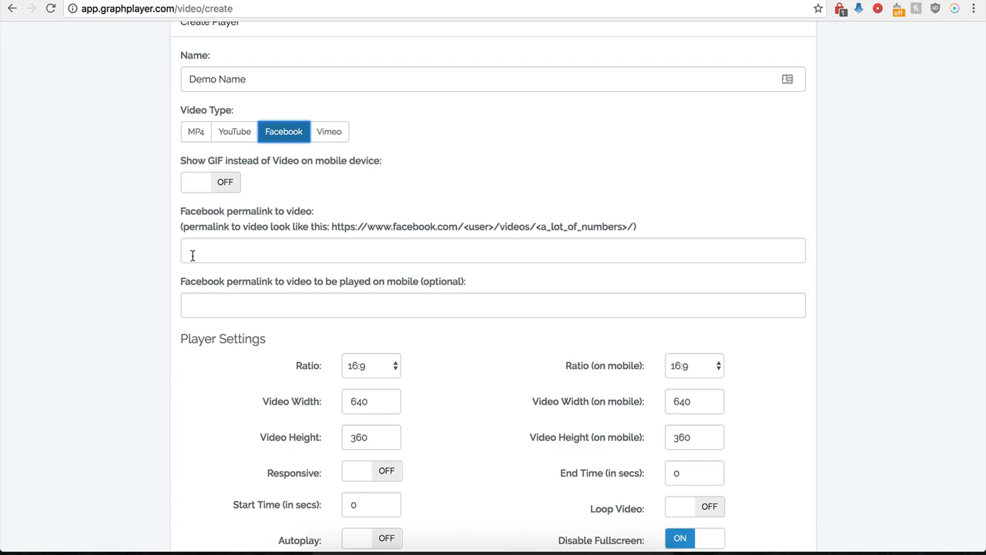
{"action": "left_click", "coordinate": [193, 255]}
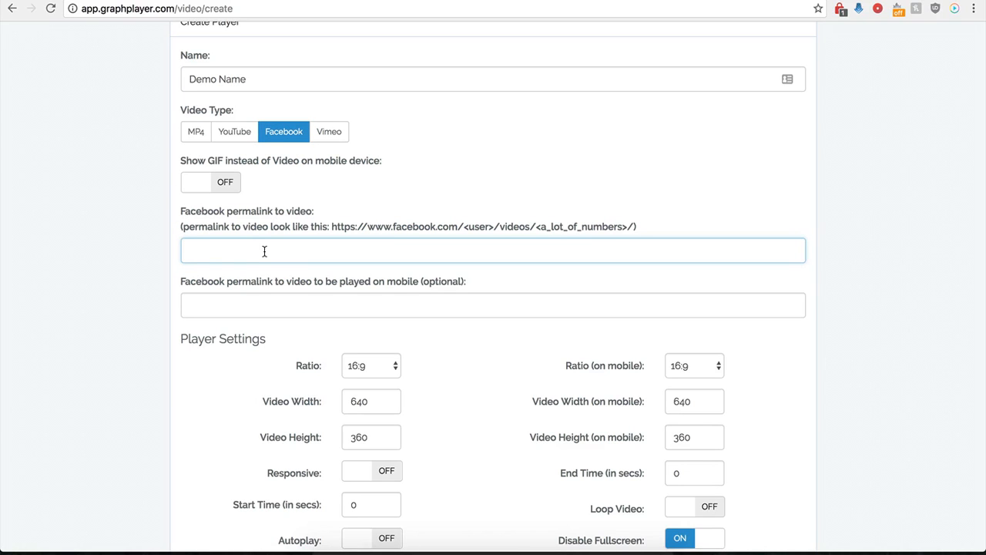
{"action": "left_click", "coordinate": [681, 0]}
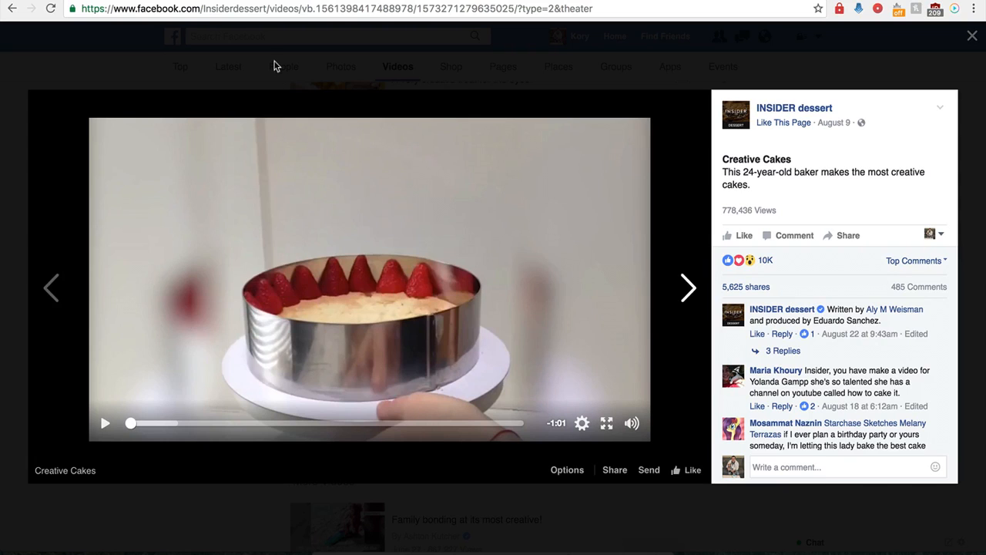
{"action": "left_click", "coordinate": [290, 14]}
{"action": "key", "text": "super+c"}
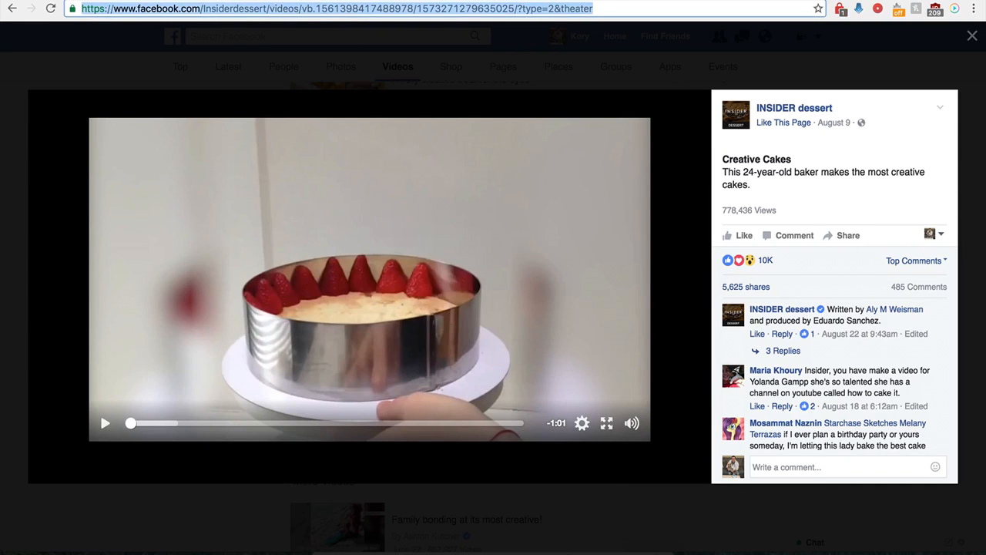
{"action": "left_click", "coordinate": [231, 1]}
{"action": "key", "text": "super+v"}
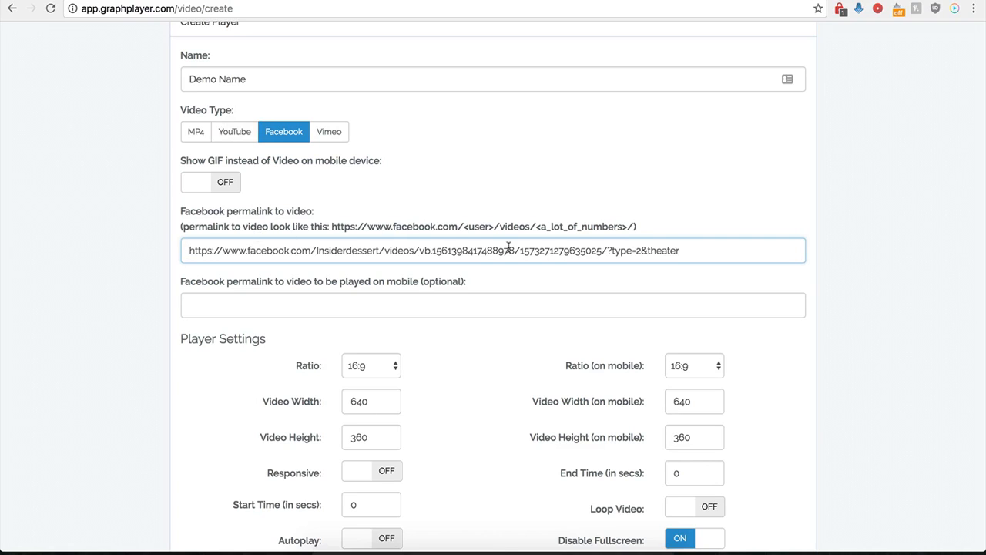
- Remove the trailing "?type=2&theater" from the pasted Facebook video permalink
{"action": "left_click_drag", "start_coordinate": [696, 250], "coordinate": [612, 251]}
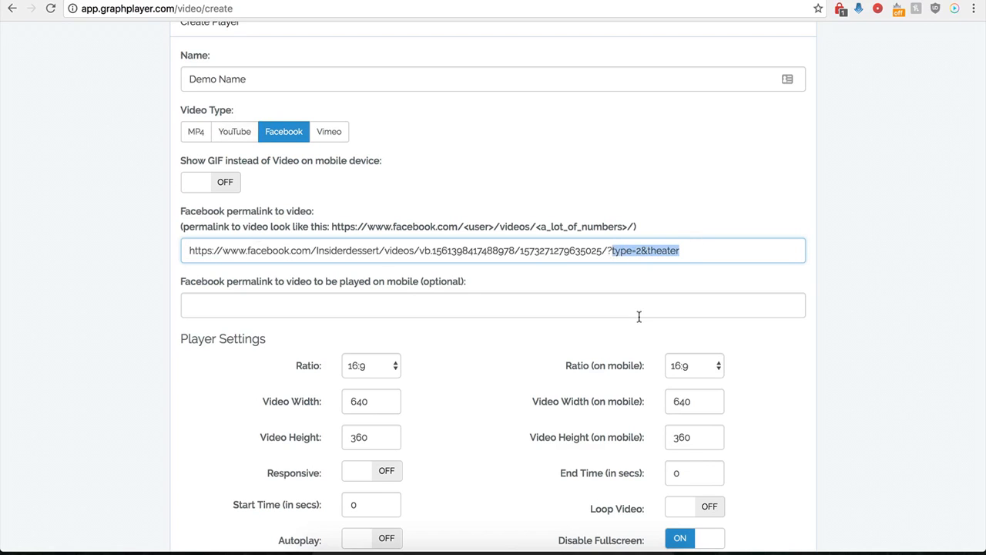
{"action": "key", "text": "BackSpace"}
{"action": "key", "text": "BackSpace"}
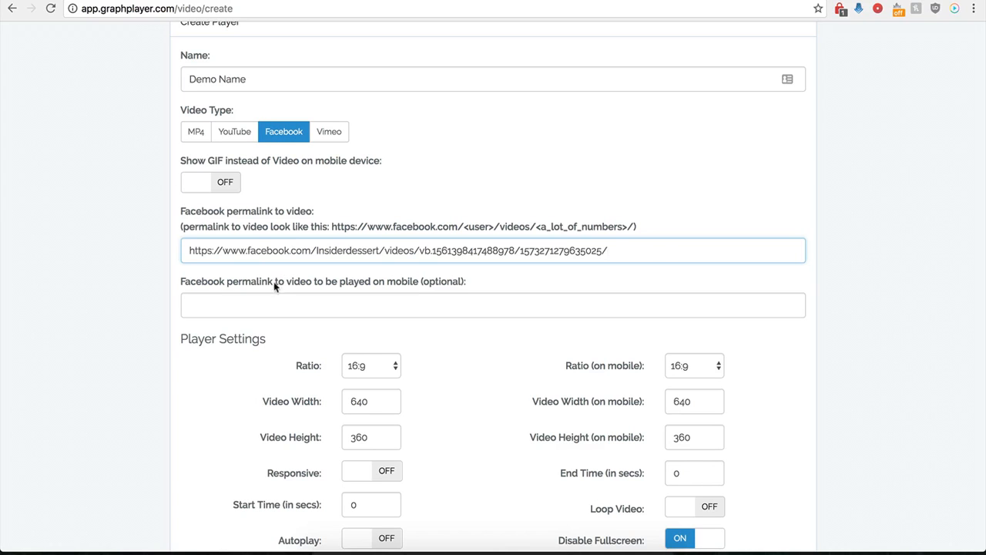
{"action": "left_click", "coordinate": [246, 310]}
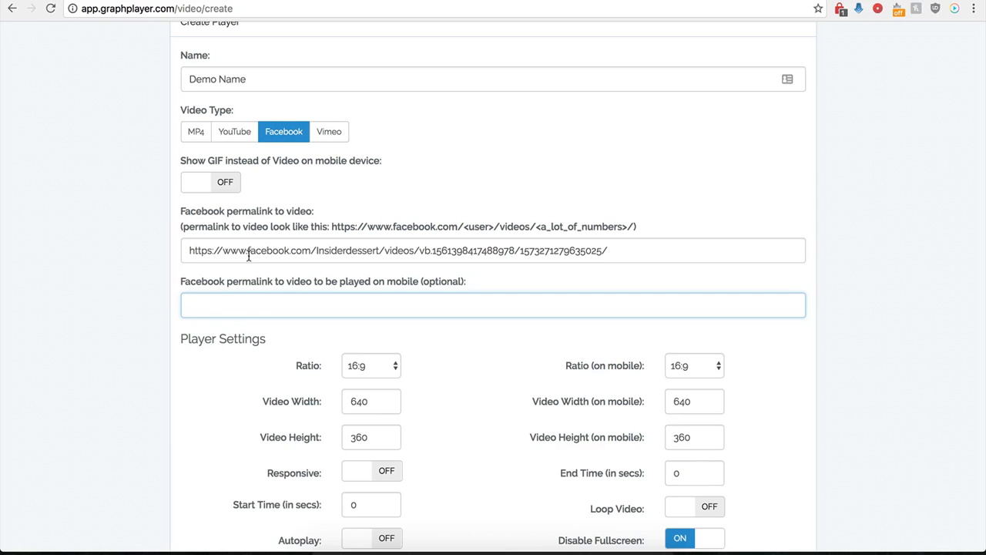
{"action": "left_click_drag", "start_coordinate": [280, 250], "coordinate": [424, 251]}
{"action": "left_click", "coordinate": [212, 250]}
{"action": "left_click_drag", "start_coordinate": [211, 250], "coordinate": [436, 249]}
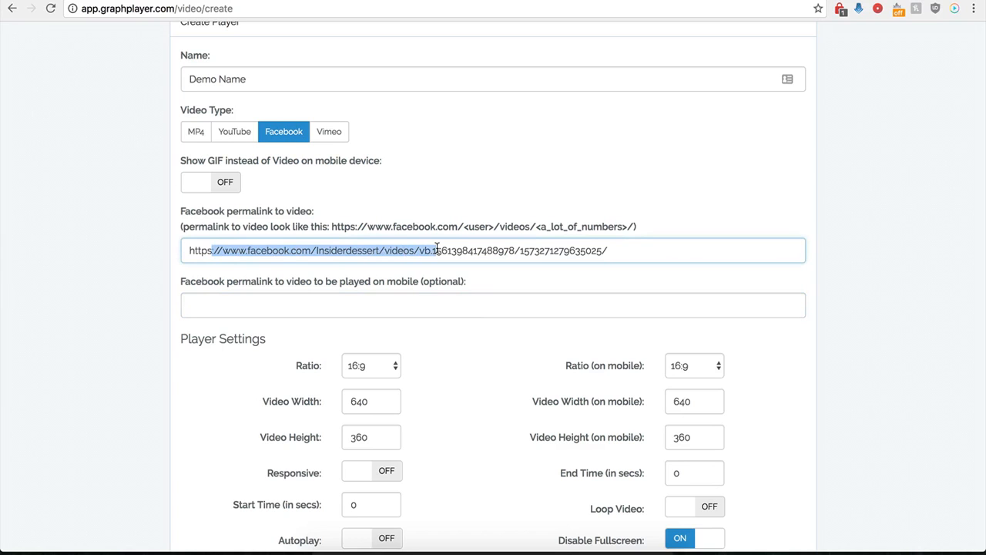
{"action": "key", "text": "Tab"}
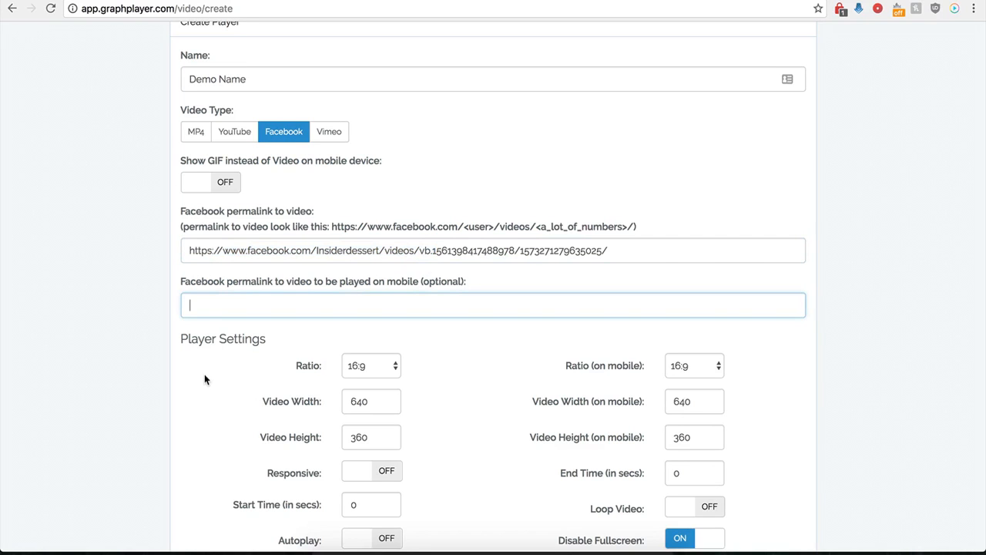
- Review the available ratio options for desktop and mobile, keeping 16:9 for both
{"action": "scroll", "coordinate": [205, 375], "scroll_direction": "down", "scroll_amount": 3}
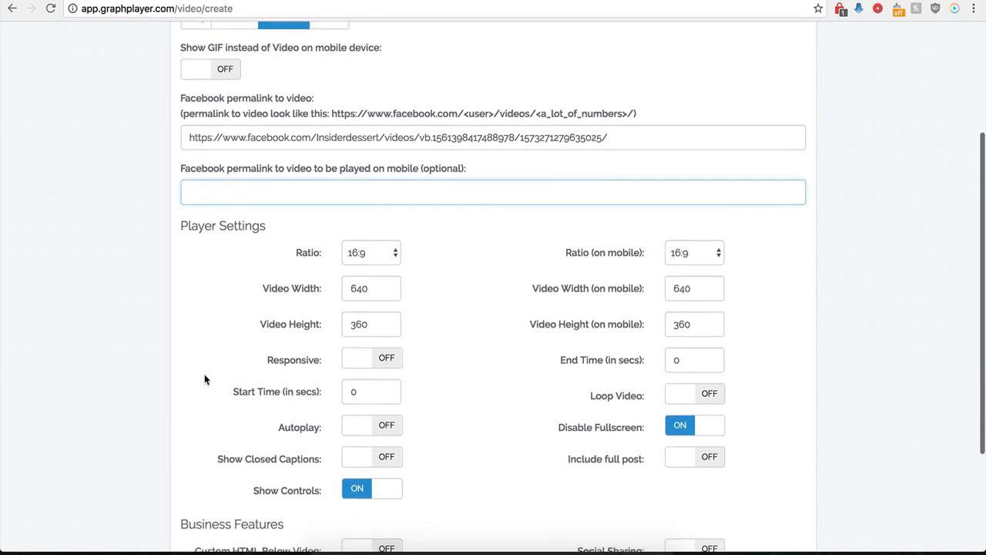
{"action": "scroll", "coordinate": [204, 373], "scroll_direction": "down", "scroll_amount": 2}
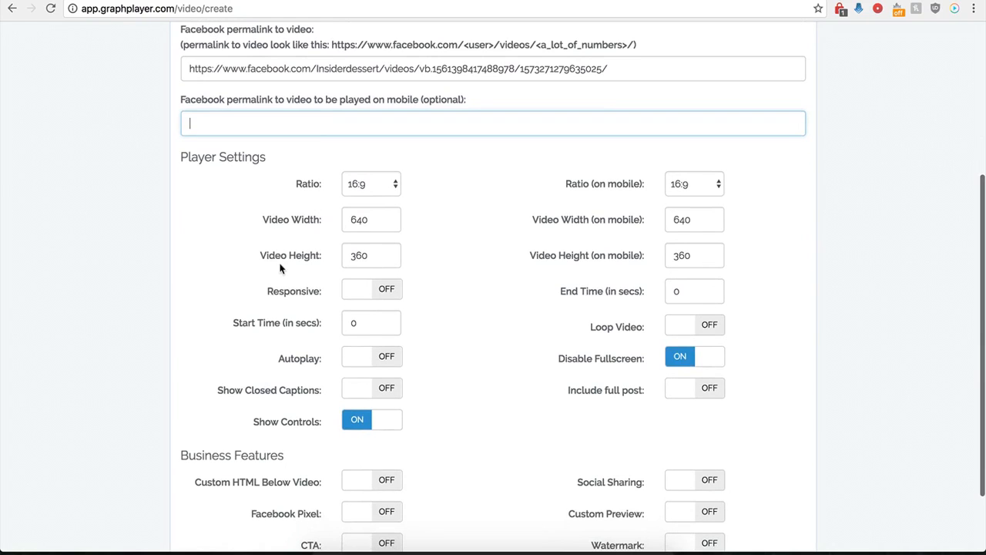
{"action": "left_click", "coordinate": [389, 187]}
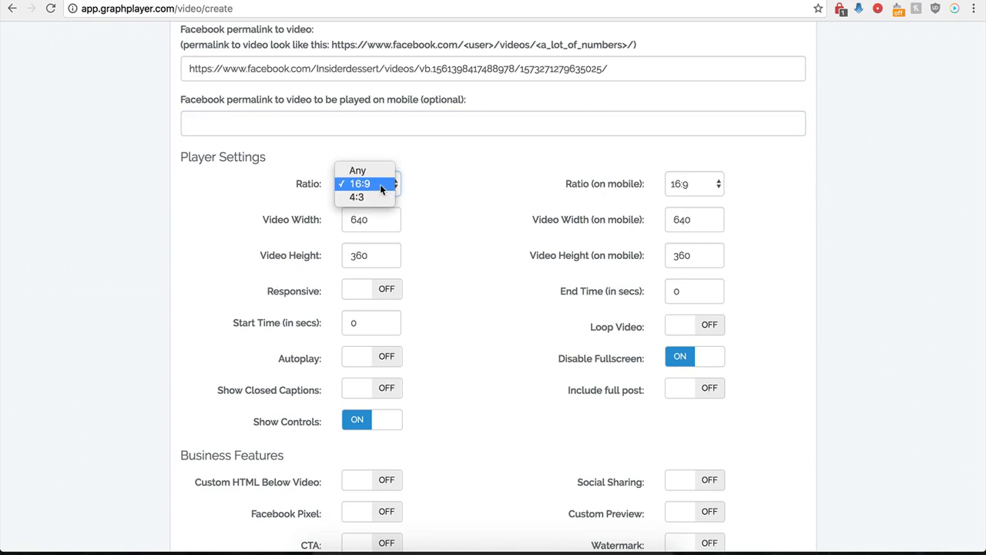
{"action": "left_click", "coordinate": [369, 187]}
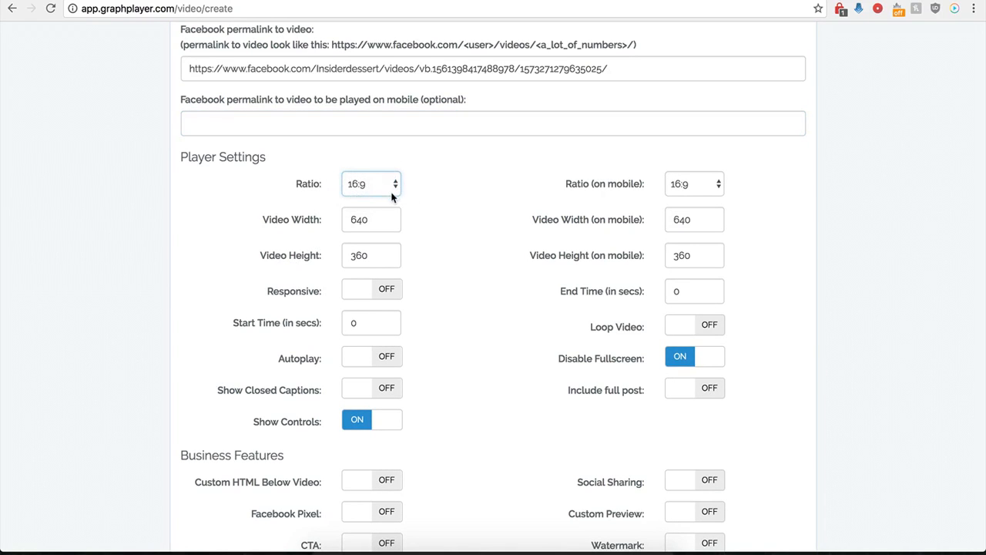
{"action": "left_click", "coordinate": [697, 186]}
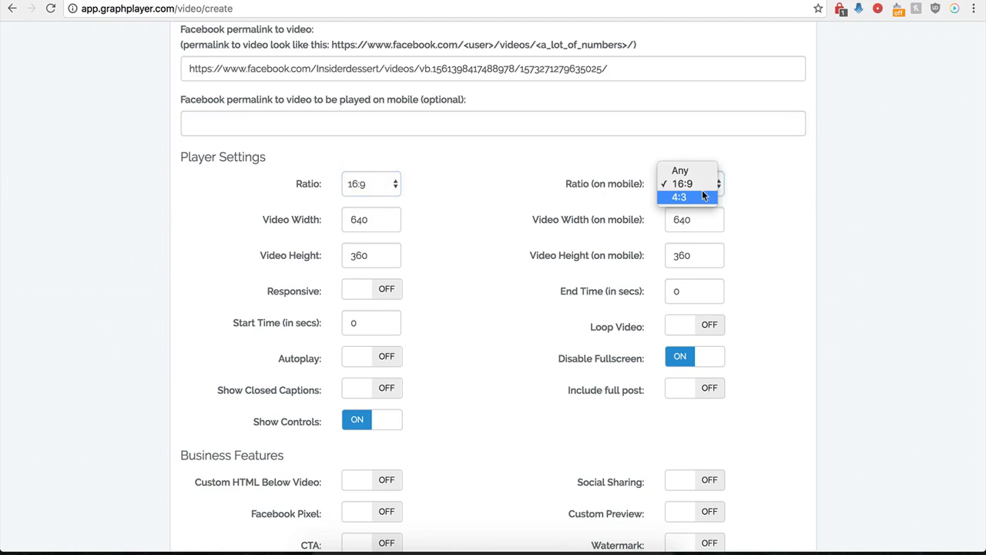
{"action": "left_click", "coordinate": [558, 178]}
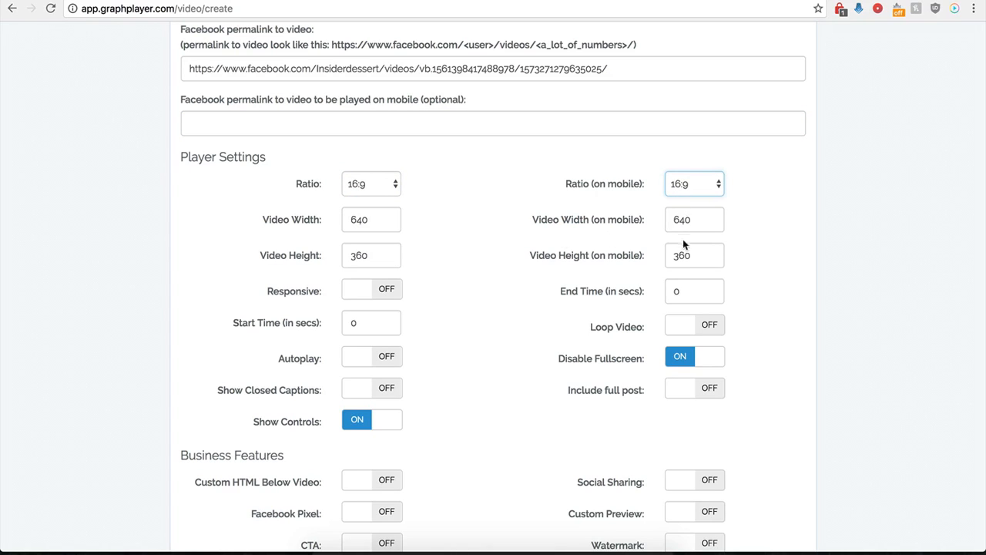
{"action": "left_click", "coordinate": [380, 291]}
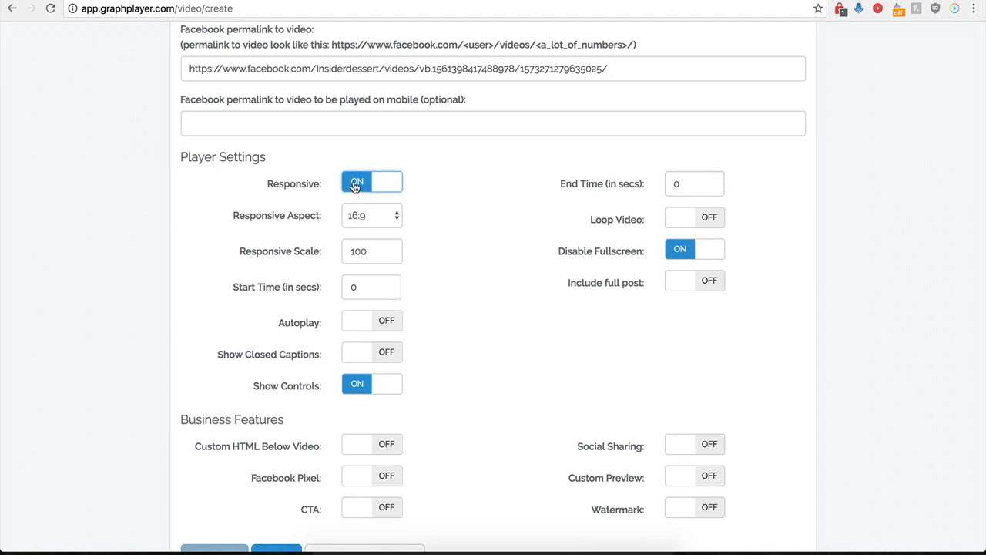
{"action": "left_click", "coordinate": [353, 181]}
{"action": "left_click", "coordinate": [381, 286]}
{"action": "left_click", "coordinate": [358, 193]}
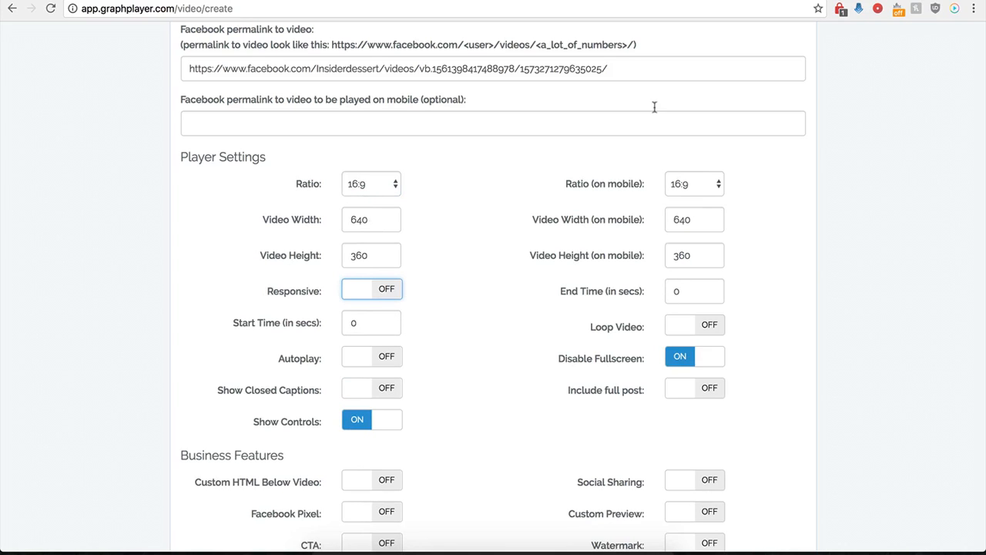
{"action": "left_click", "coordinate": [718, 0]}
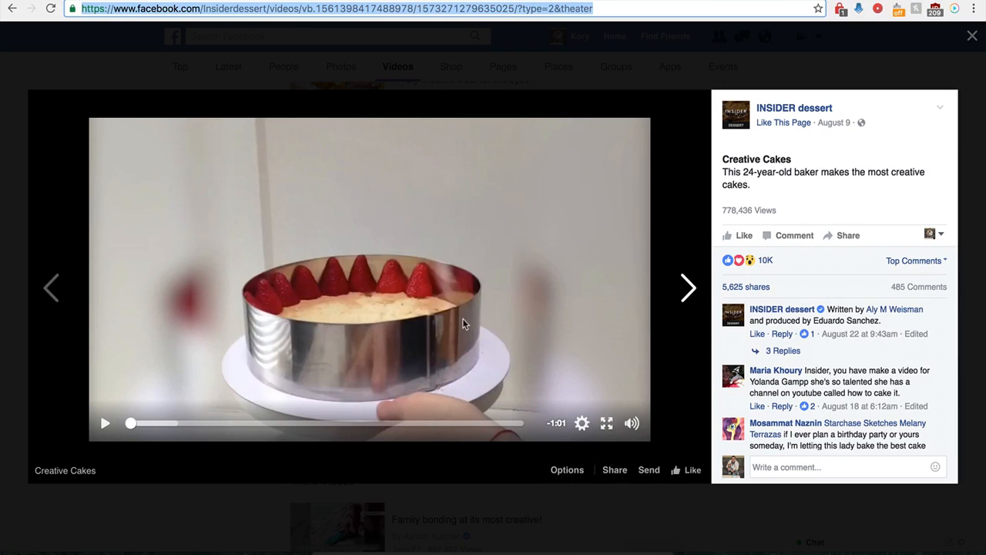
{"action": "left_click", "coordinate": [312, 0]}
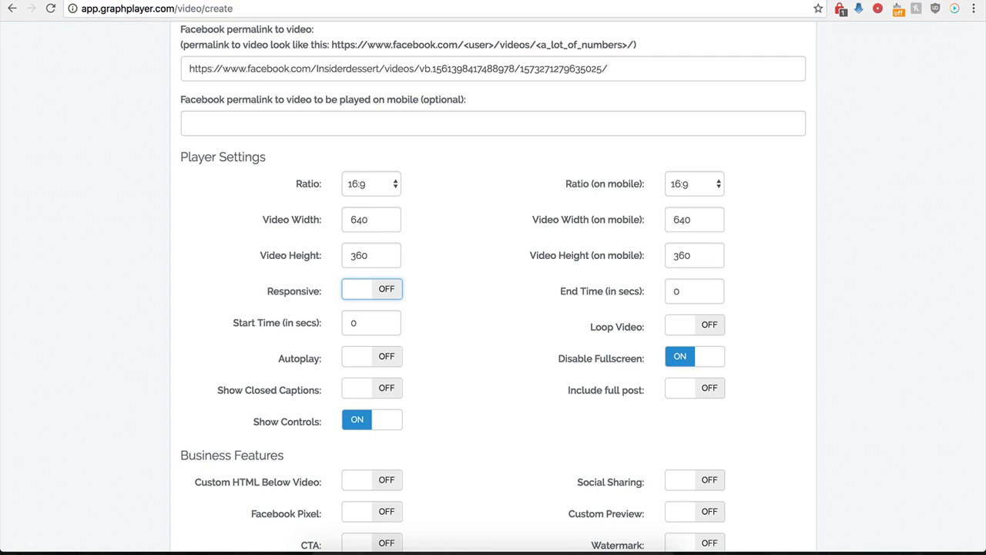
- Set the video's start time to 1 second and its end time to 30 seconds
{"action": "double_click", "coordinate": [352, 324]}
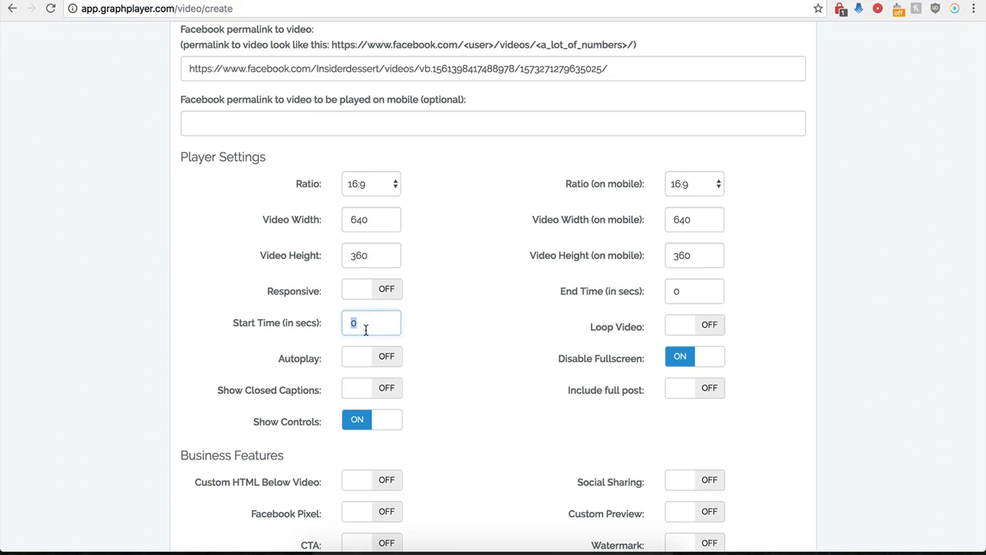
{"action": "type", "text": "1"}
{"action": "double_click", "coordinate": [667, 292]}
{"action": "type", "text": "30"}
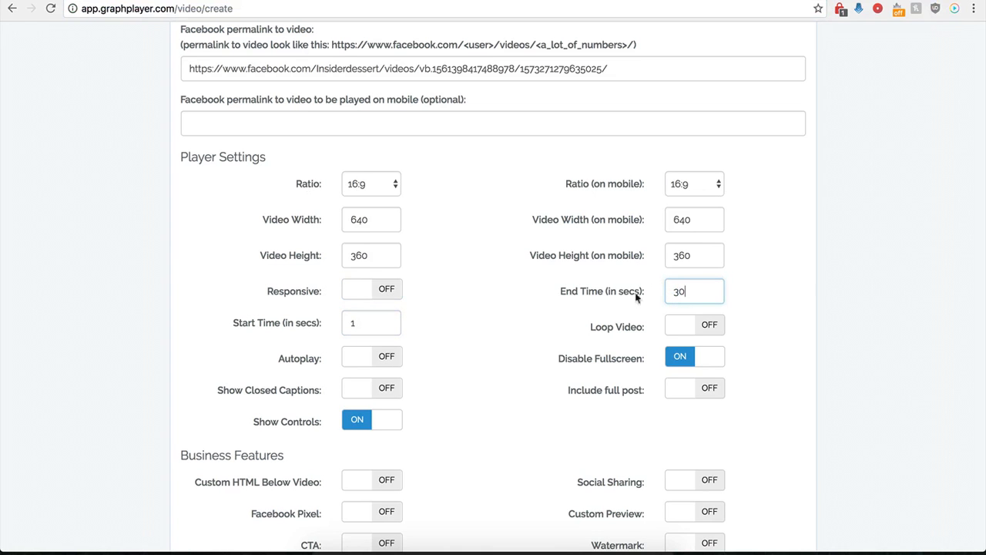
{"action": "left_click", "coordinate": [487, 316]}
{"action": "scroll", "coordinate": [511, 334], "scroll_direction": "up", "scroll_amount": 1}
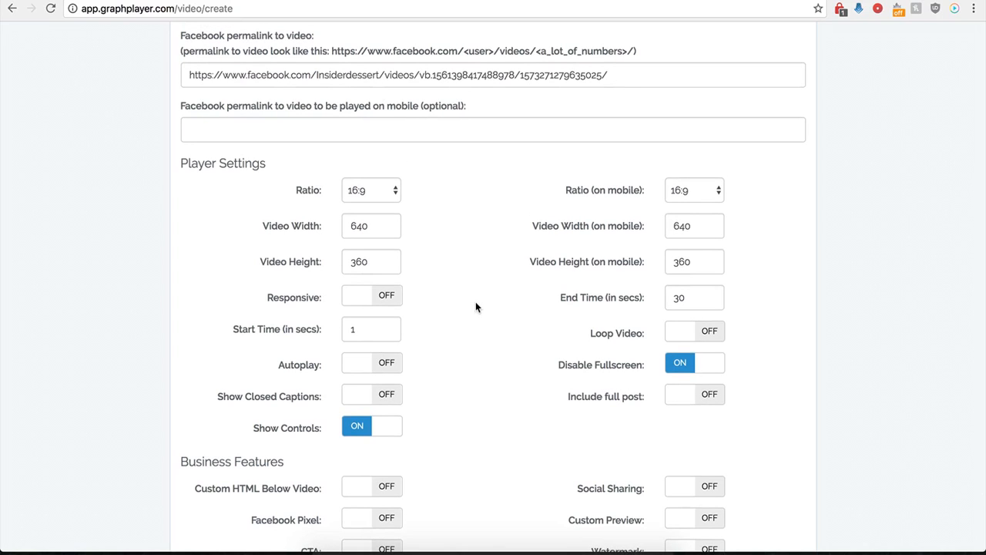
{"action": "left_click", "coordinate": [702, 403]}
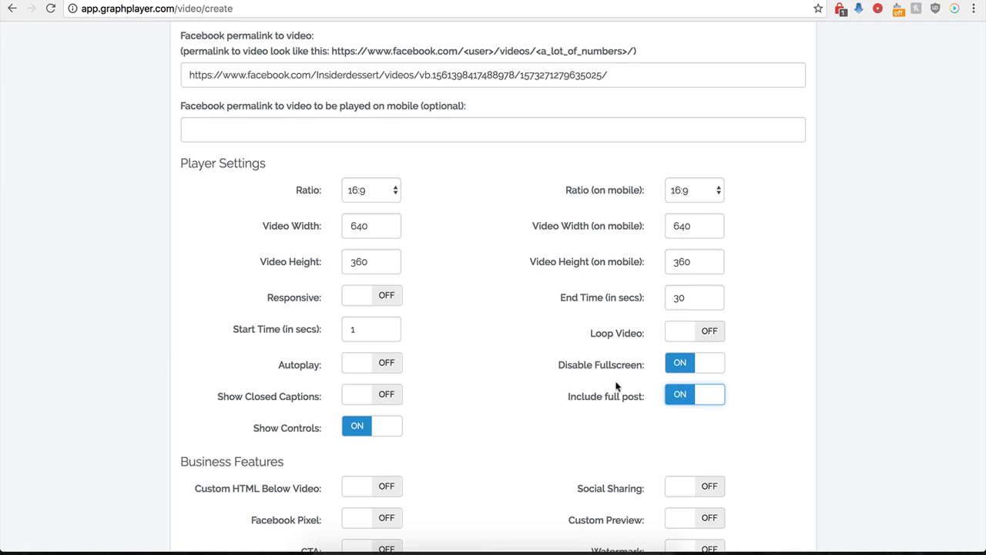
{"action": "left_click", "coordinate": [675, 402]}
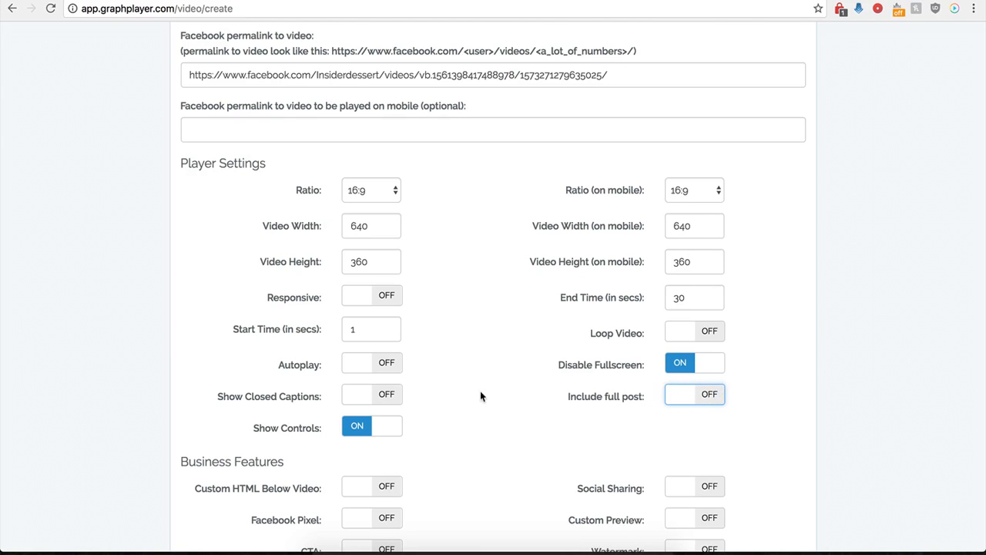
- Save the new player and copy its secure embed code
{"action": "scroll", "coordinate": [480, 391], "scroll_direction": "down", "scroll_amount": 3}
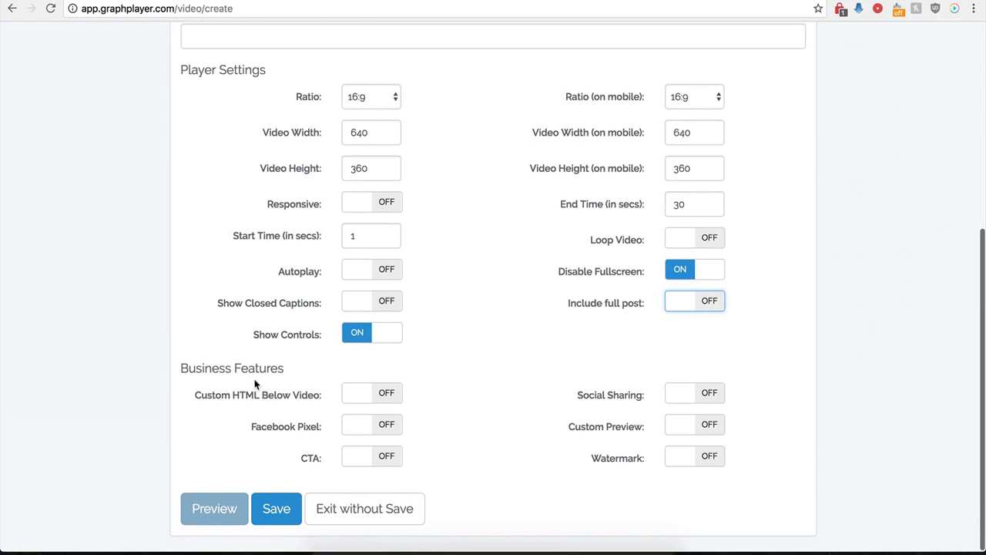
{"action": "left_click", "coordinate": [271, 509]}
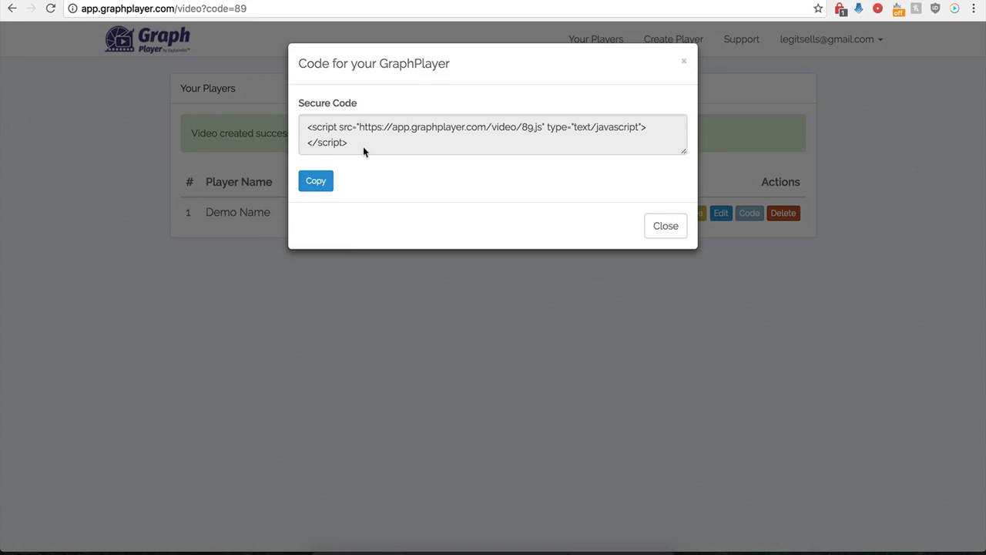
{"action": "left_click_drag", "start_coordinate": [362, 144], "coordinate": [303, 129]}
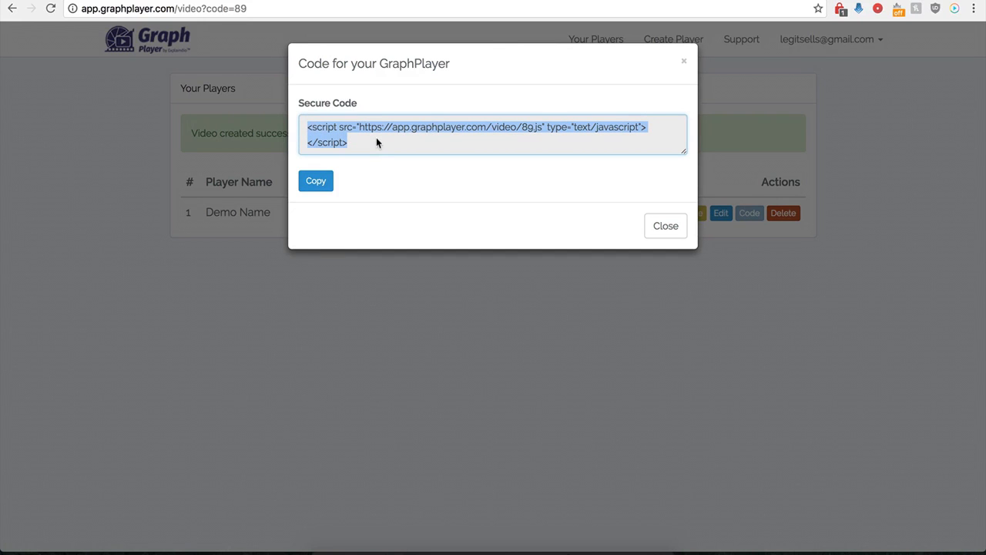
- Switch to the WordPress "Hello world!" post, paste the player's embed script into its empty text content, and update the post
{"action": "left_click", "coordinate": [409, 0]}
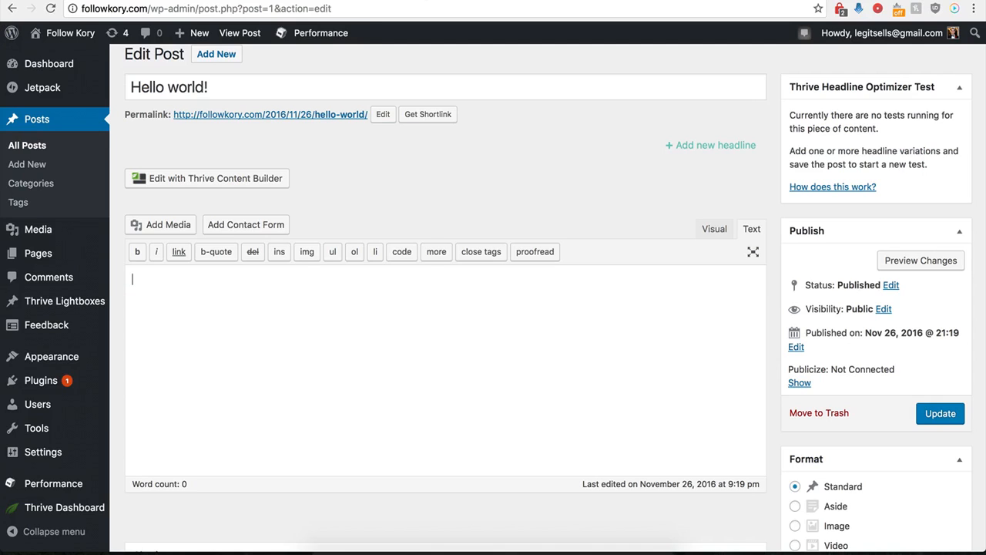
{"action": "left_click", "coordinate": [251, 333]}
{"action": "type", "text": "<script src=\"https://app.graphplayer.com/video/89.js\" type=\"text/javascript\"></script>"}
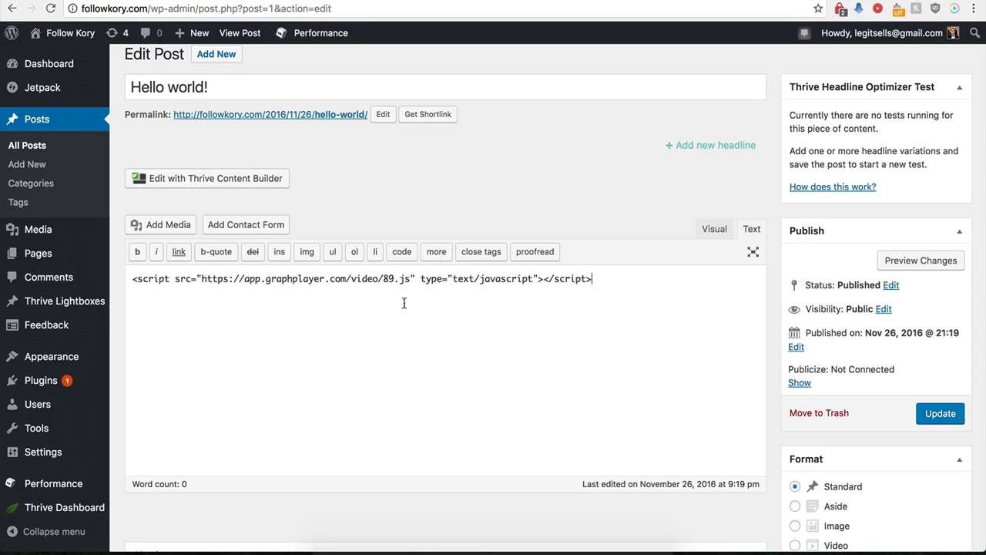
{"action": "left_click", "coordinate": [943, 418]}
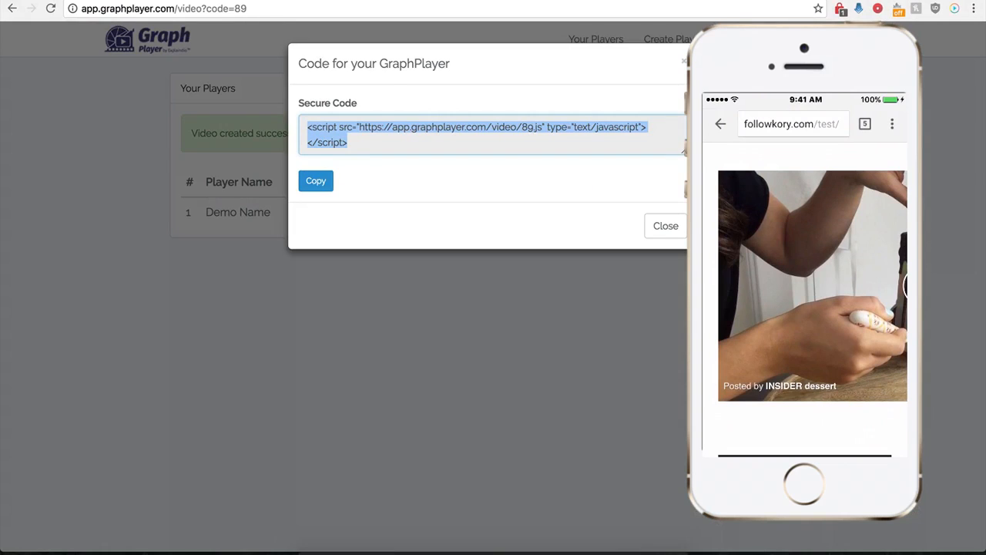
- Close the embed code dialog and open the "Demo Name" player's settings for editing
{"action": "left_click", "coordinate": [655, 235]}
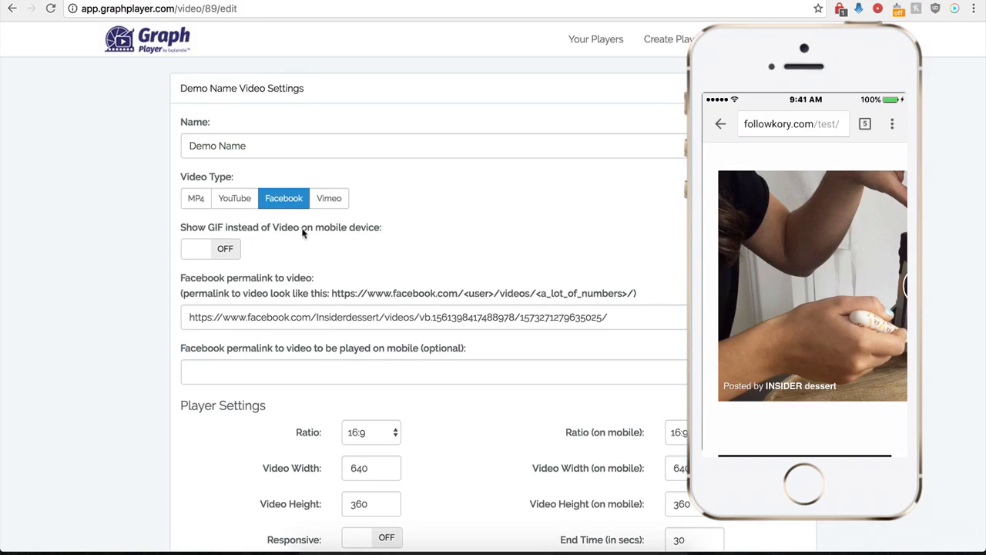
- Enable showing a GIF instead of the video on mobile devices, and copy the Giphy link of the cake GIF from GIPHY
{"action": "left_click", "coordinate": [227, 249]}
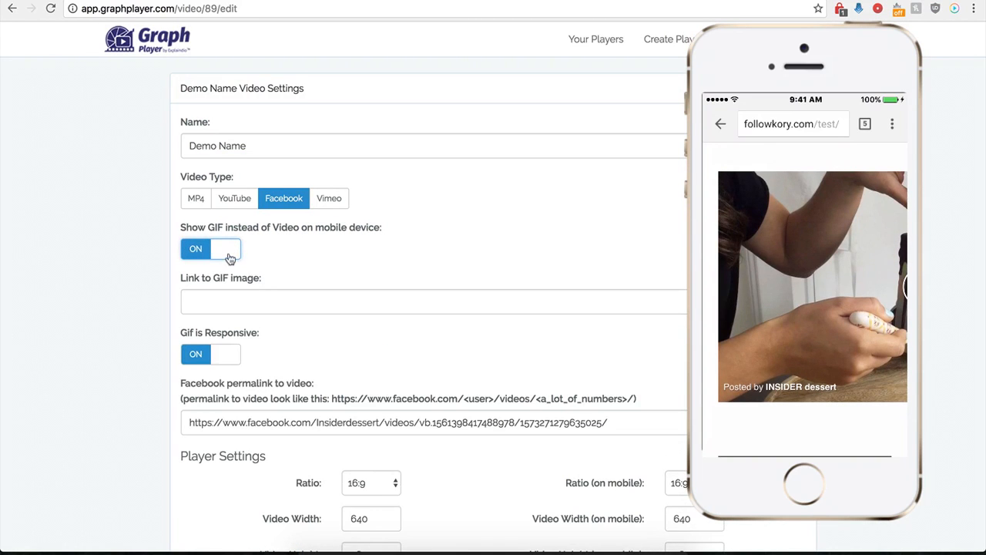
{"action": "left_click", "coordinate": [230, 301]}
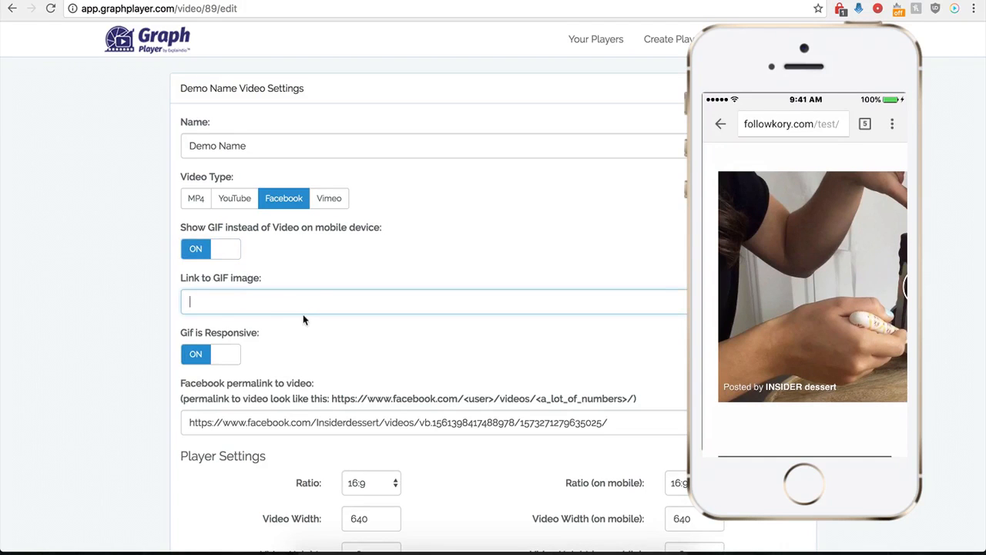
{"action": "left_click", "coordinate": [617, 1]}
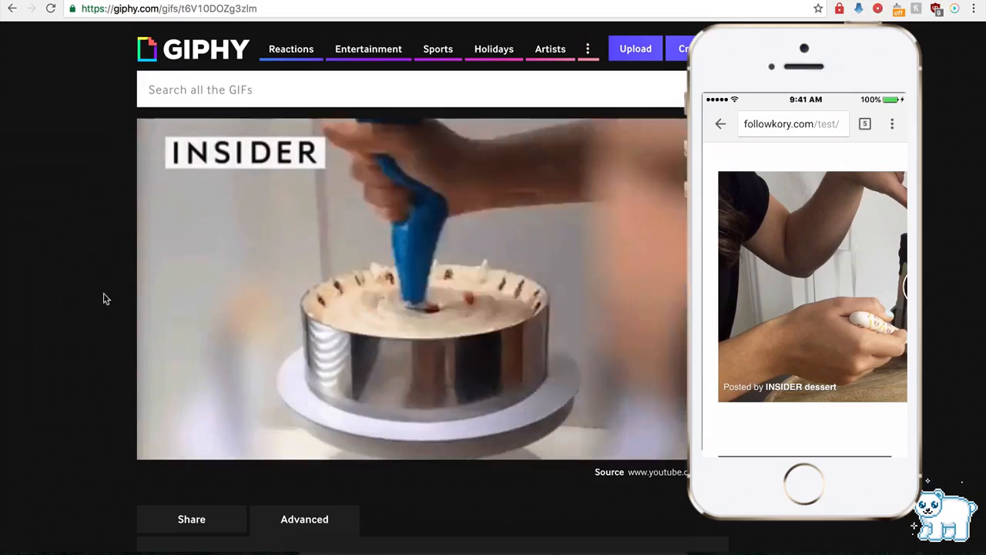
{"action": "scroll", "coordinate": [102, 313], "scroll_direction": "down", "scroll_amount": 1}
{"action": "scroll", "coordinate": [101, 313], "scroll_direction": "down", "scroll_amount": 1}
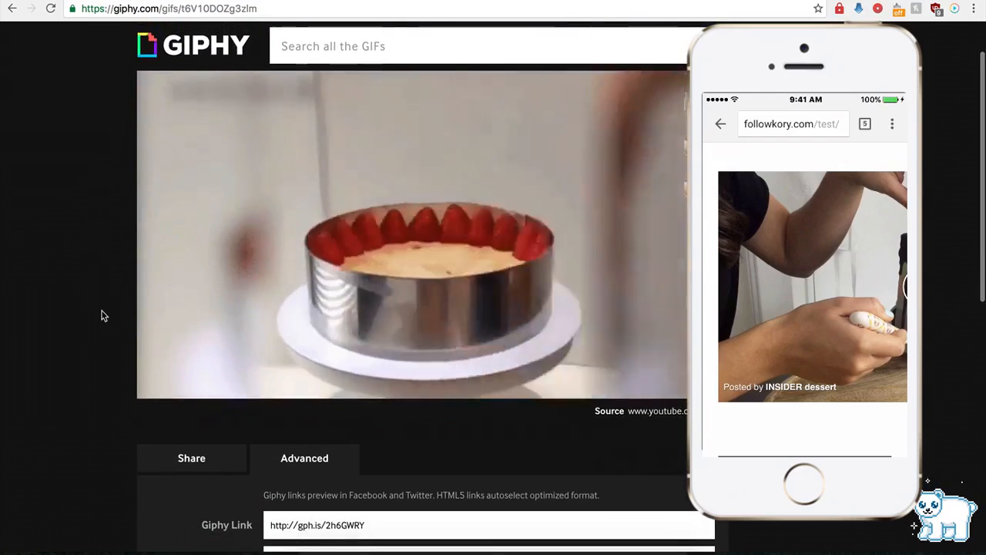
{"action": "scroll", "coordinate": [227, 318], "scroll_direction": "down", "scroll_amount": 4}
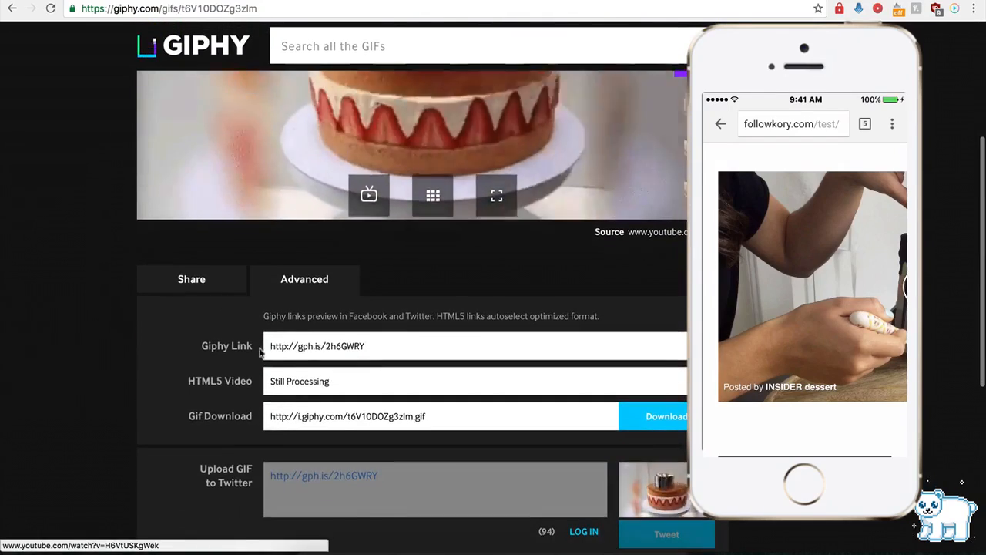
{"action": "left_click", "coordinate": [306, 348]}
{"action": "key", "text": "ctrl+c"}
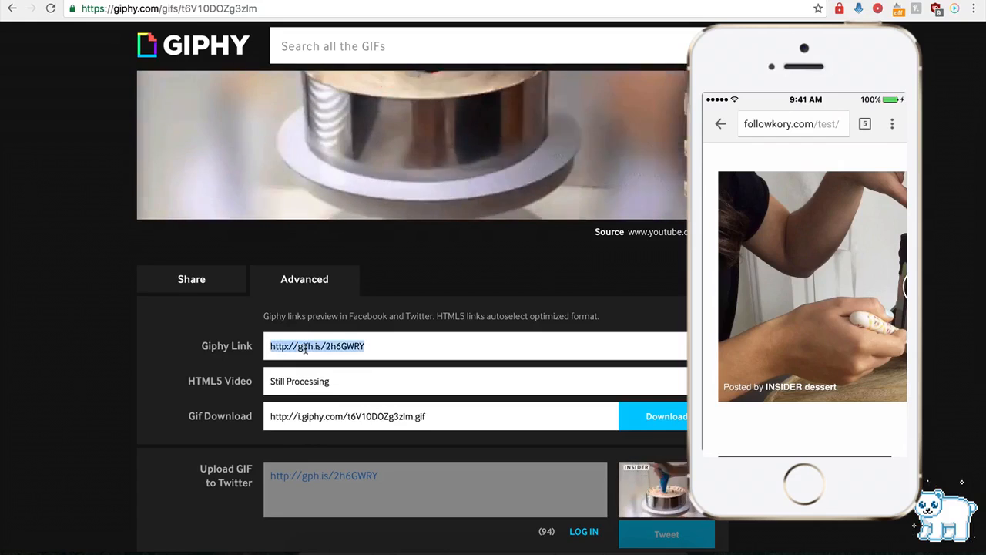
- Switch back to the GraphPlayer settings, paste the copied link as the GIF image link, and save the player
{"action": "left_click", "coordinate": [462, 1]}
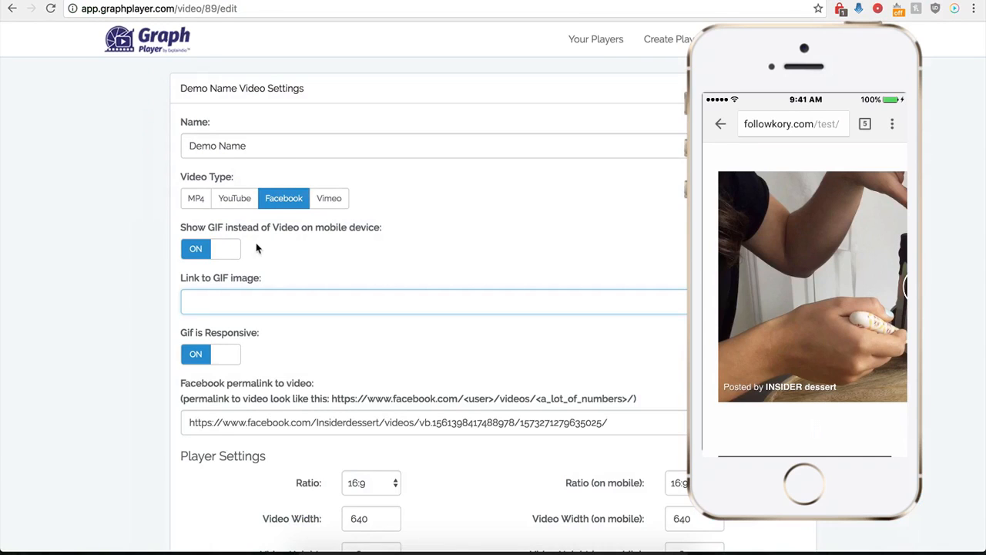
{"action": "key", "text": "ctrl+v"}
{"action": "scroll", "coordinate": [148, 382], "scroll_direction": "down", "scroll_amount": 4}
{"action": "scroll", "coordinate": [146, 378], "scroll_direction": "down", "scroll_amount": 5}
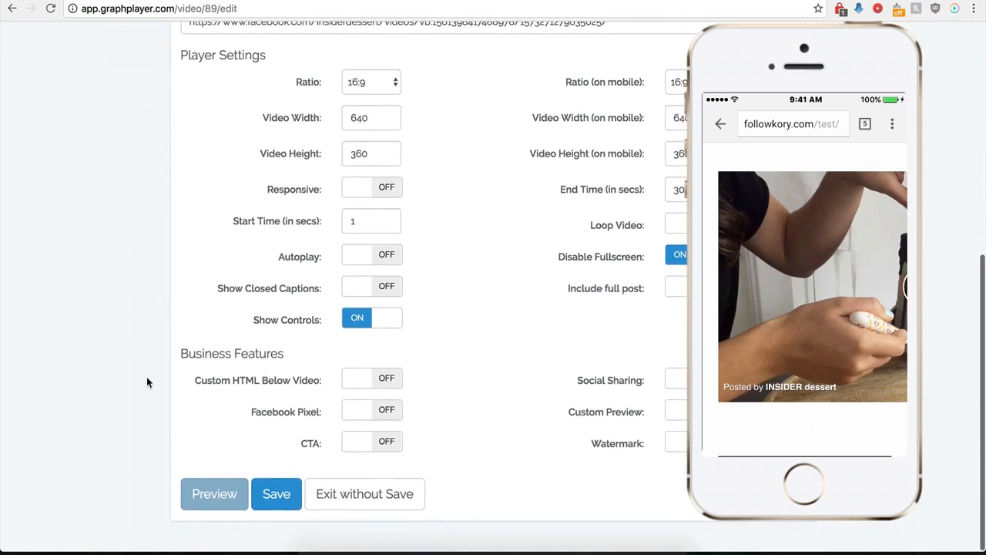
{"action": "left_click", "coordinate": [275, 509]}
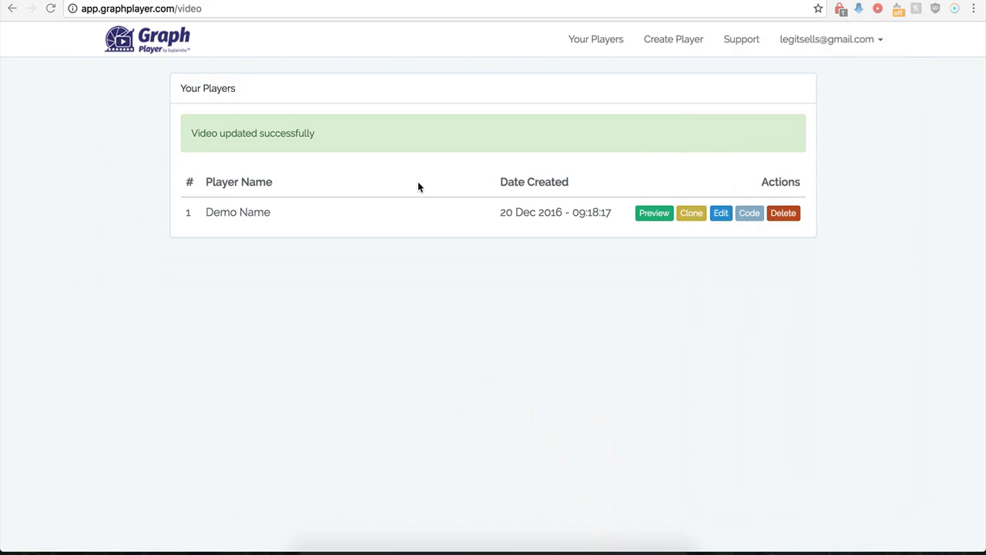
- Reopen the "Demo Name" player's settings, turn on "Include full post", and save
{"action": "left_click", "coordinate": [719, 216]}
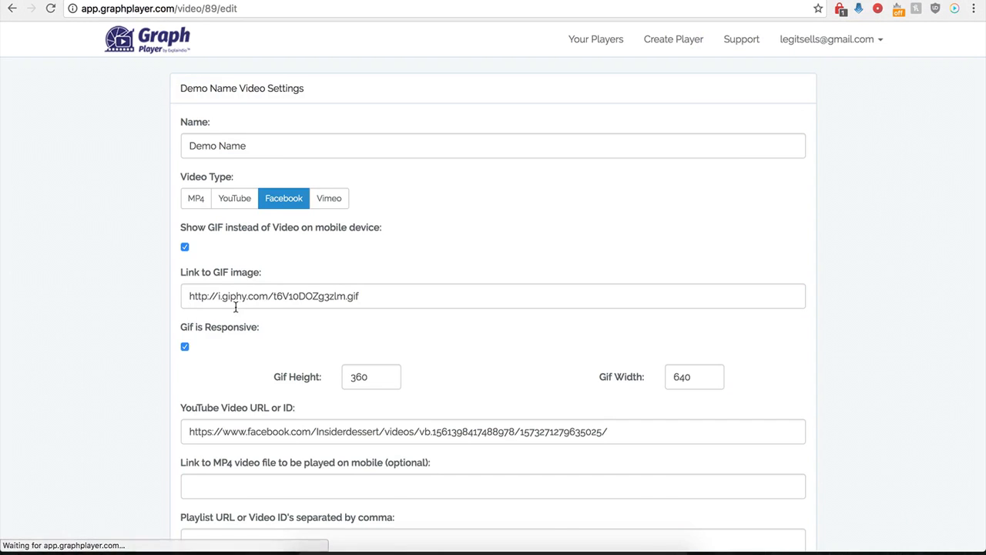
{"action": "scroll", "coordinate": [164, 373], "scroll_direction": "down", "scroll_amount": 2}
{"action": "scroll", "coordinate": [164, 373], "scroll_direction": "down", "scroll_amount": 5}
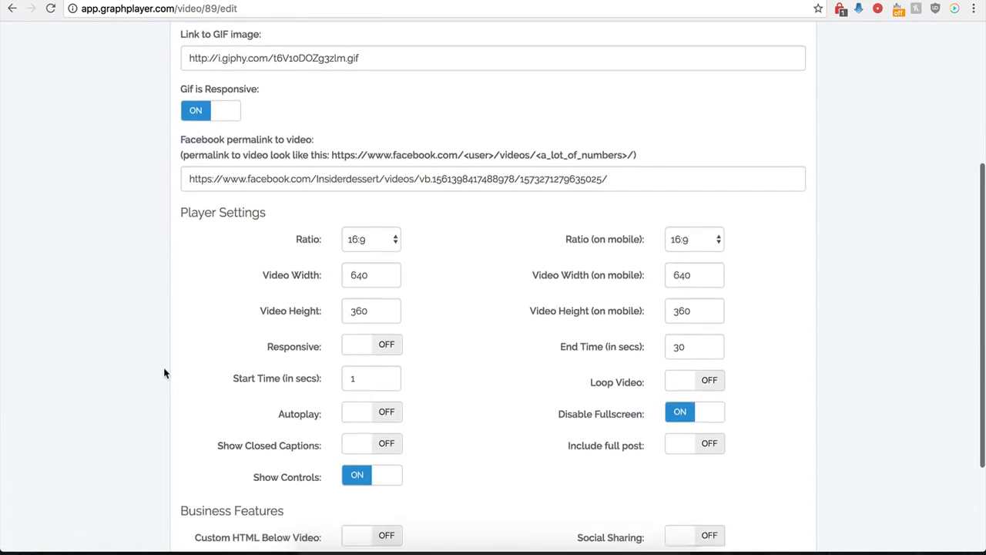
{"action": "scroll", "coordinate": [164, 373], "scroll_direction": "down", "scroll_amount": 1}
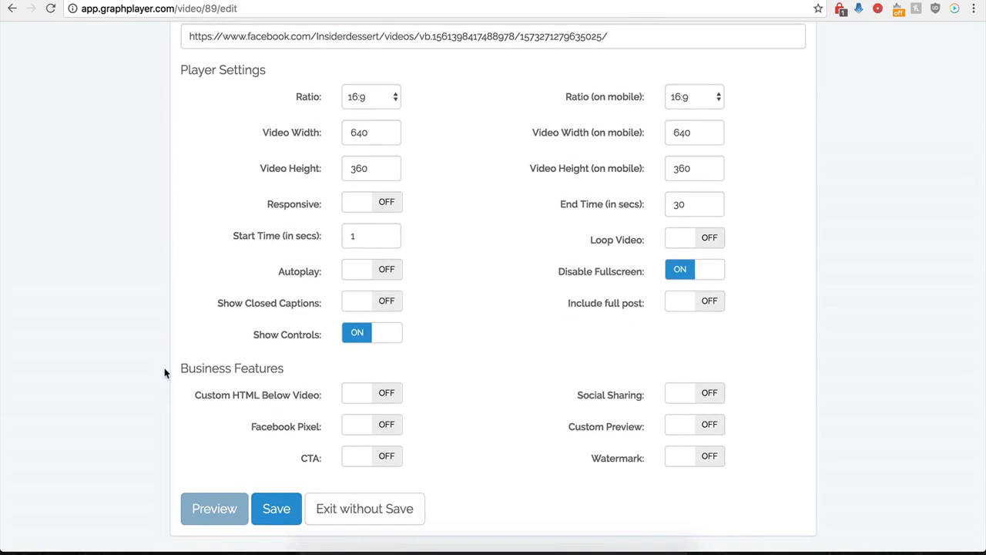
{"action": "left_click", "coordinate": [709, 306]}
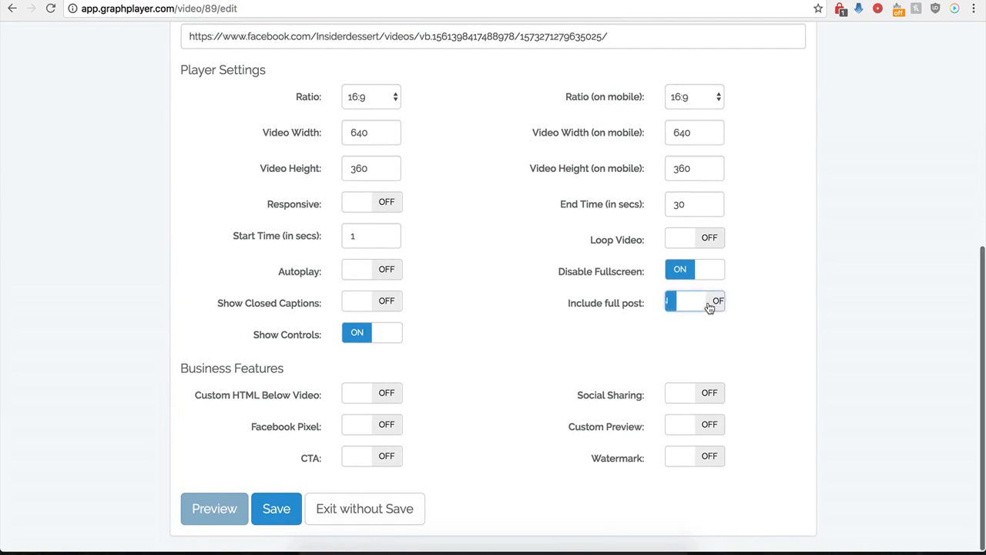
{"action": "left_click", "coordinate": [272, 510]}
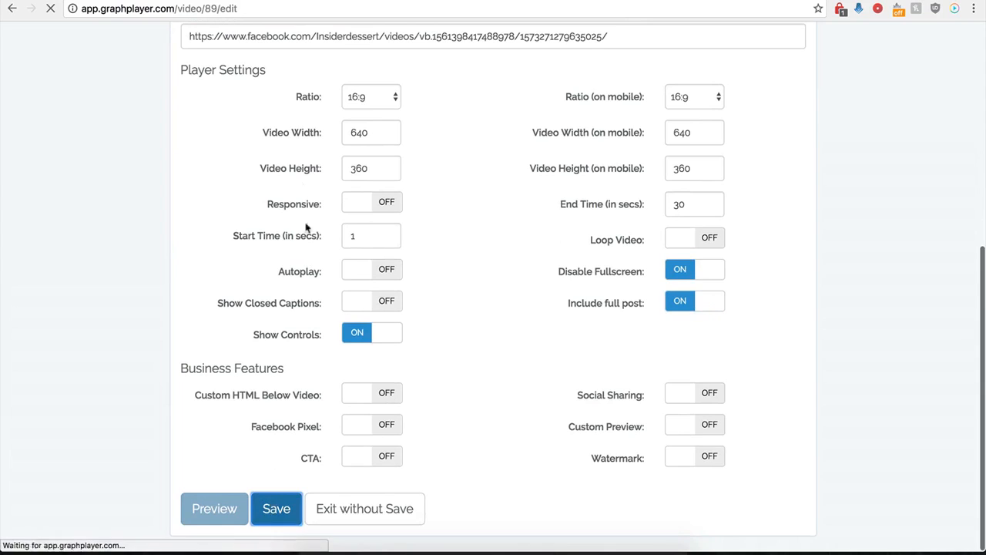
- Switch to the WordPress Test page, reload it to check the full post under the player, and view the post's comments on Facebook
{"action": "left_click", "coordinate": [426, 0]}
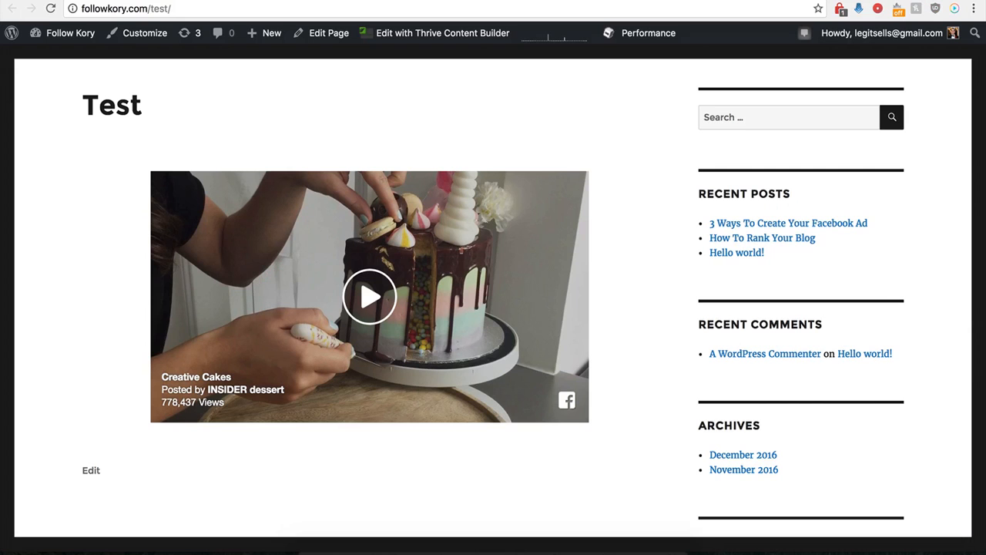
{"action": "left_click", "coordinate": [50, 8]}
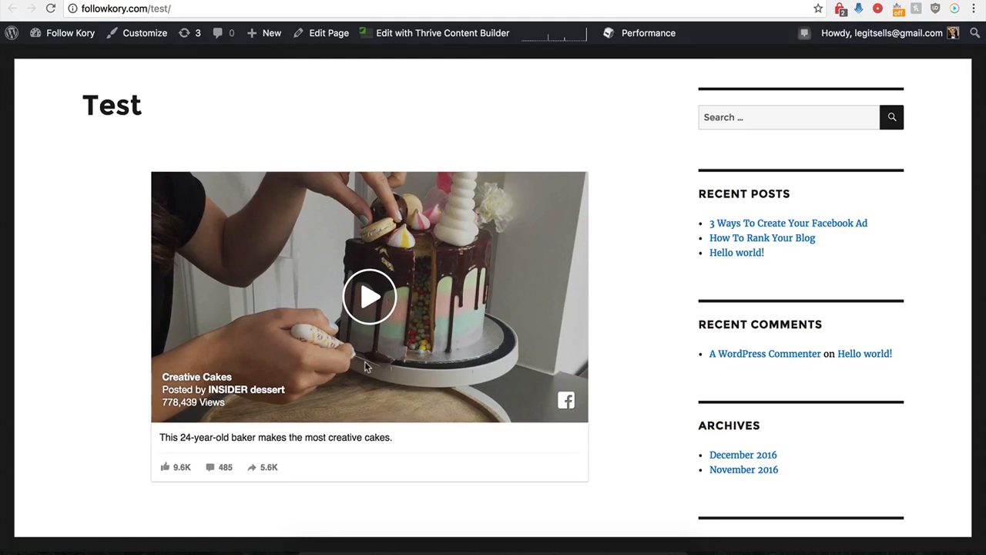
{"action": "scroll", "coordinate": [143, 453], "scroll_direction": "down", "scroll_amount": 1}
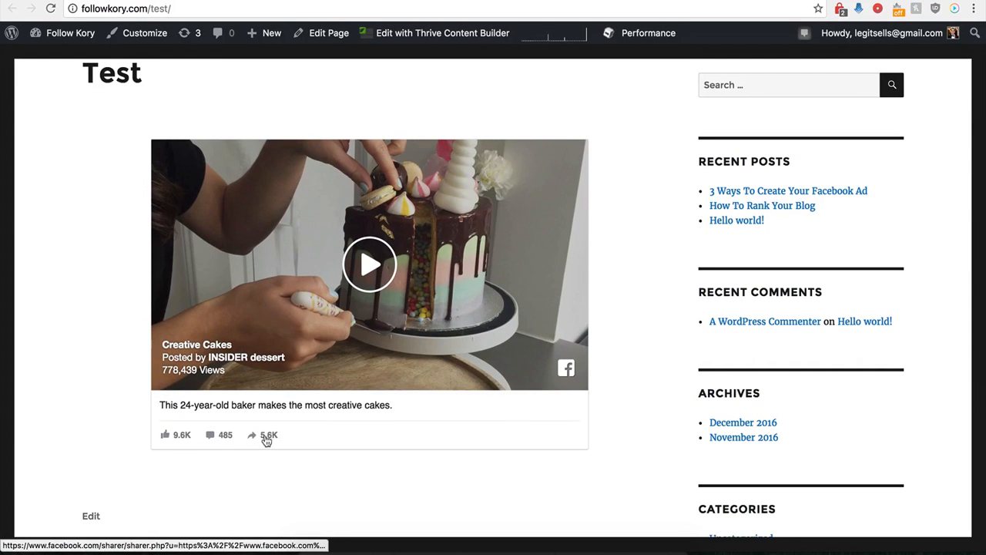
{"action": "left_click", "coordinate": [212, 436]}
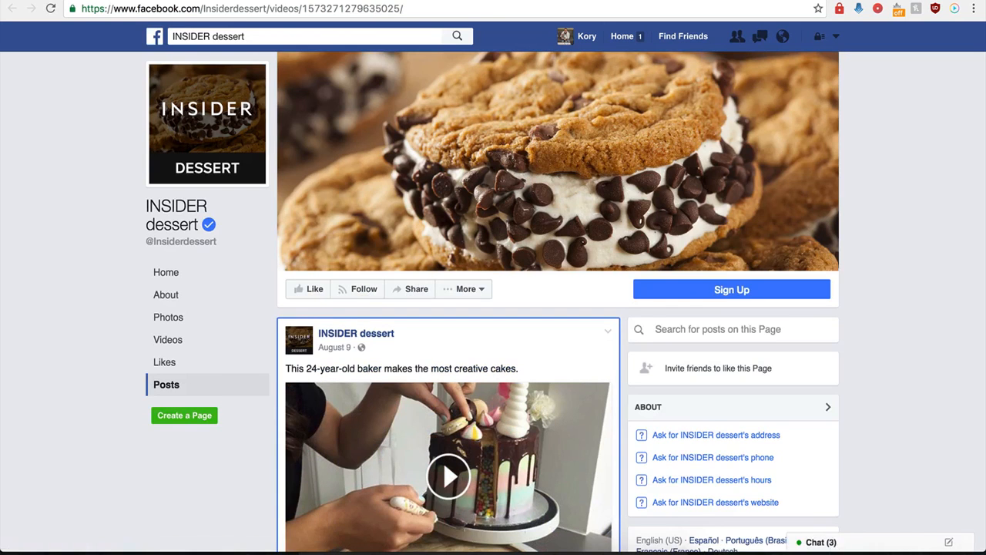
{"action": "key", "text": "super+w"}
{"action": "key", "text": "super+w"}
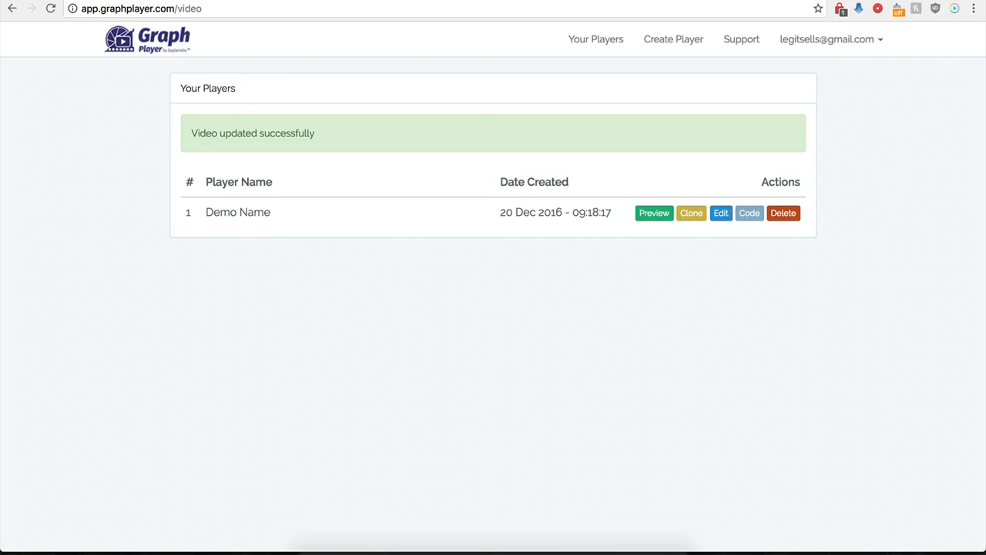
- Reopen the "Demo Name" player's settings in GraphPlayer and turn on Custom HTML Below Video
{"action": "left_click", "coordinate": [723, 219]}
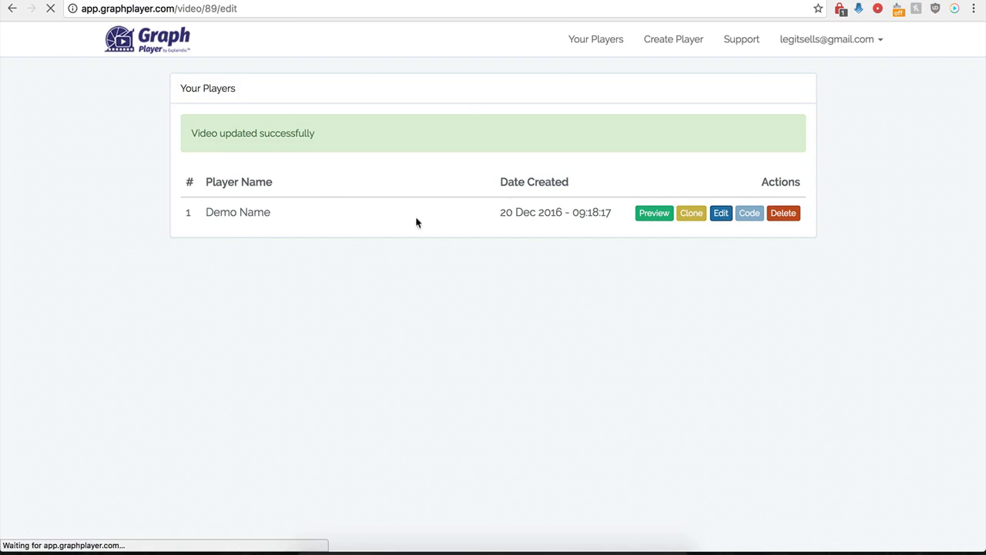
{"action": "scroll", "coordinate": [213, 376], "scroll_direction": "down", "scroll_amount": 5}
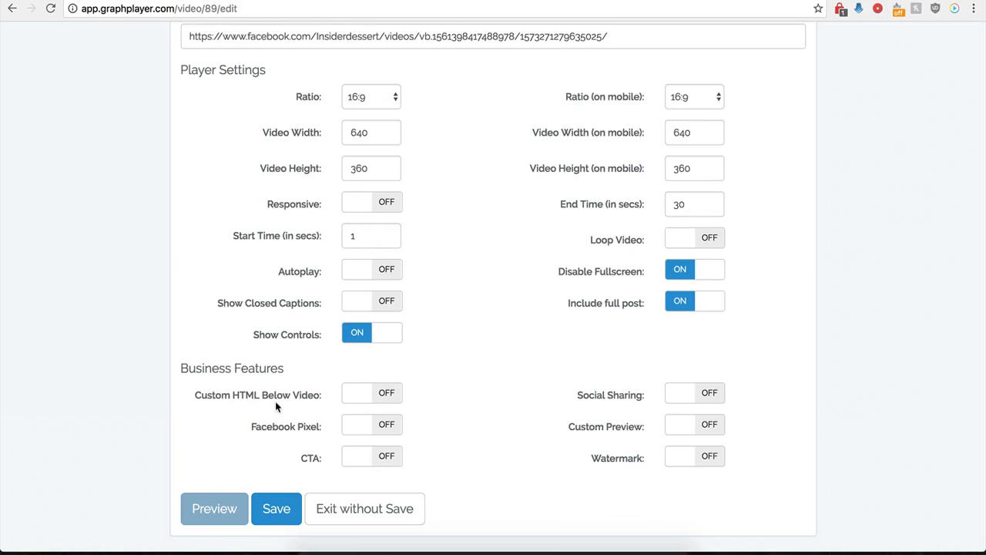
{"action": "left_click", "coordinate": [385, 393]}
{"action": "scroll", "coordinate": [420, 427], "scroll_direction": "down", "scroll_amount": 3}
{"action": "left_click", "coordinate": [362, 303]}
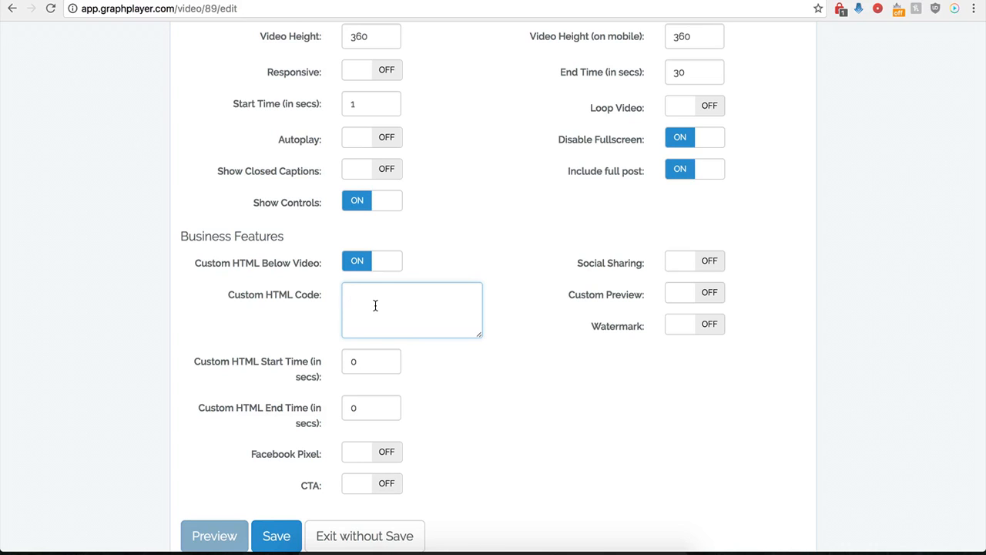
{"action": "left_click_drag", "start_coordinate": [366, 366], "coordinate": [342, 363]}
{"action": "left_click_drag", "start_coordinate": [373, 407], "coordinate": [346, 407]}
{"action": "left_click", "coordinate": [364, 369]}
{"action": "left_click", "coordinate": [383, 306]}
{"action": "scroll", "coordinate": [383, 306], "scroll_direction": "up", "scroll_amount": 3}
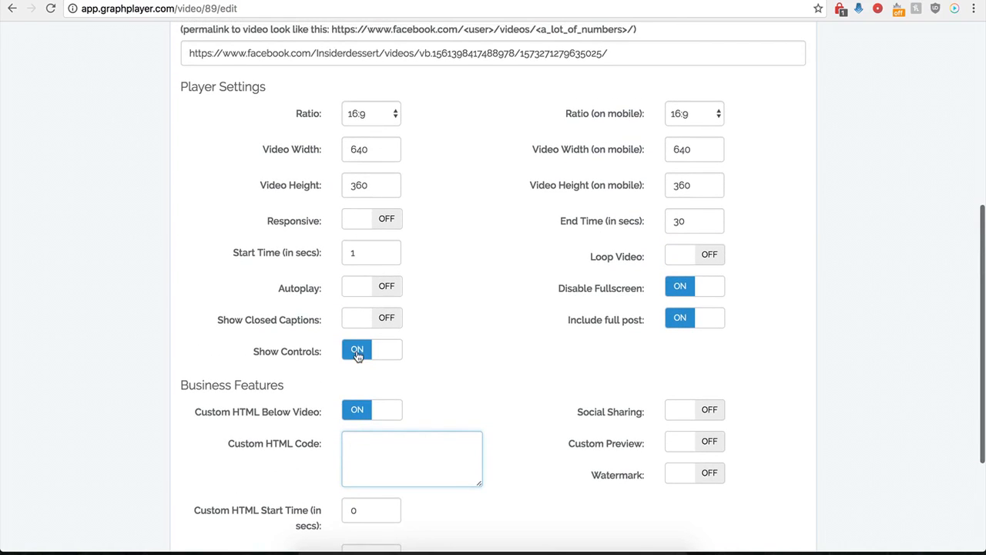
- Set the custom HTML start time to 120 seconds
{"action": "scroll", "coordinate": [357, 352], "scroll_direction": "down", "scroll_amount": 2}
{"action": "scroll", "coordinate": [375, 362], "scroll_direction": "down", "scroll_amount": 1}
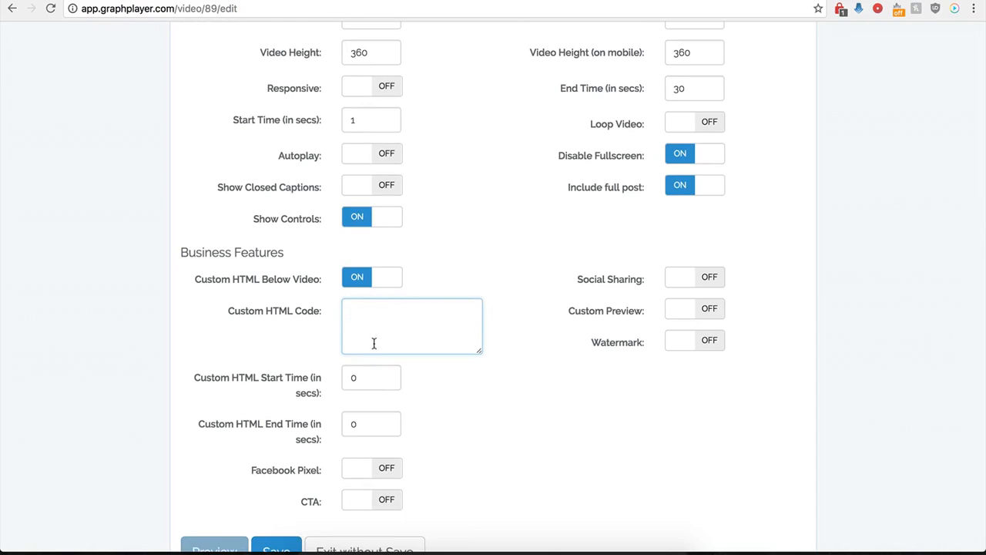
{"action": "double_click", "coordinate": [345, 376]}
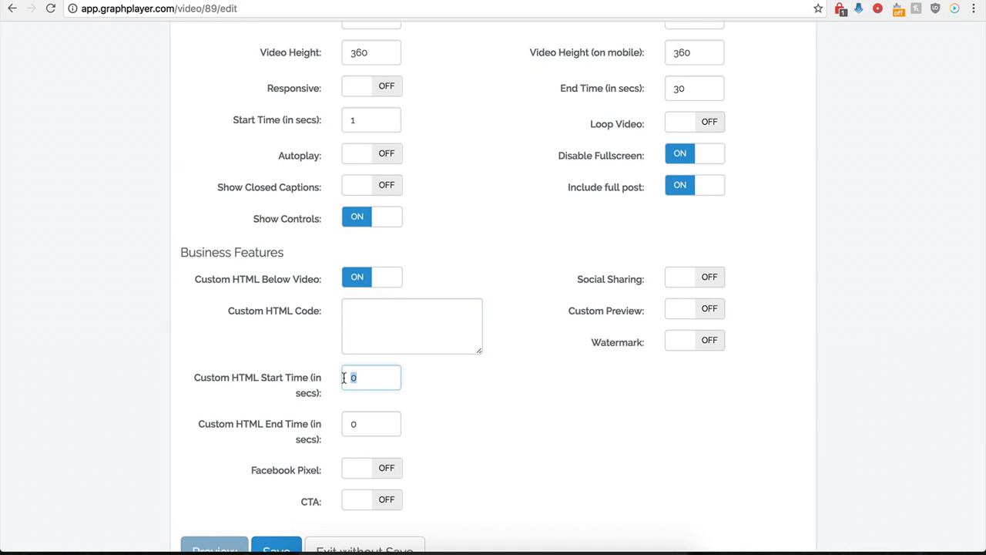
{"action": "type", "text": "12"}
{"action": "left_click", "coordinate": [367, 317]}
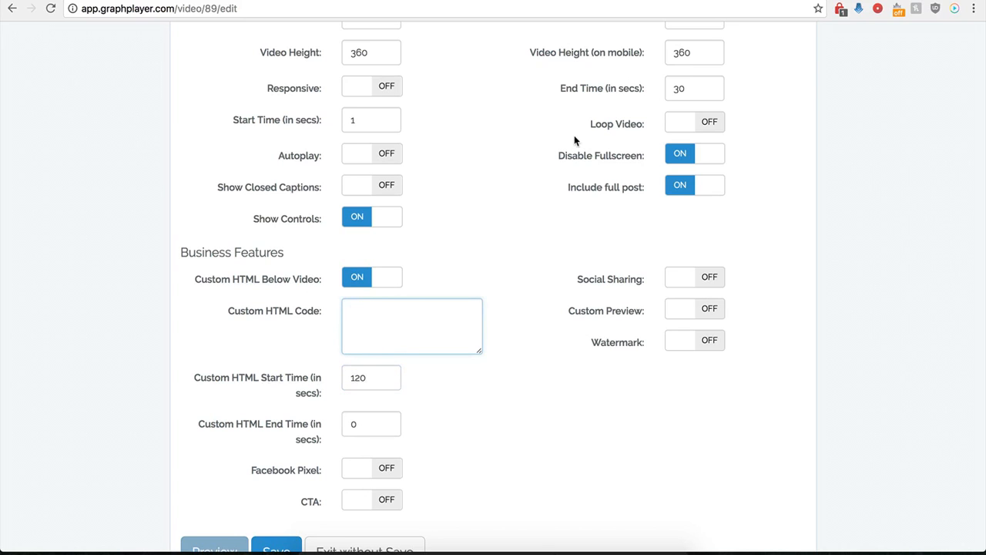
{"action": "scroll", "coordinate": [437, 320], "scroll_direction": "down", "scroll_amount": 1}
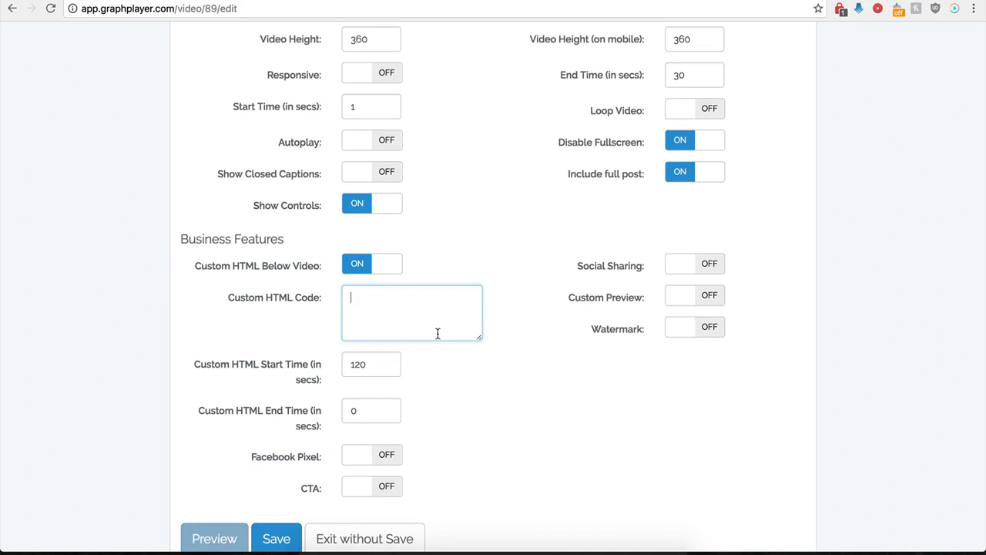
{"action": "type", "text": "<center><img src=\"http://kompozer-tutorial.com/BootGifts/Buttons/Buy%20Now%20Buttons/buy-now-button-16.png\"></center>"}
{"action": "left_click_drag", "start_coordinate": [479, 338], "coordinate": [512, 389]}
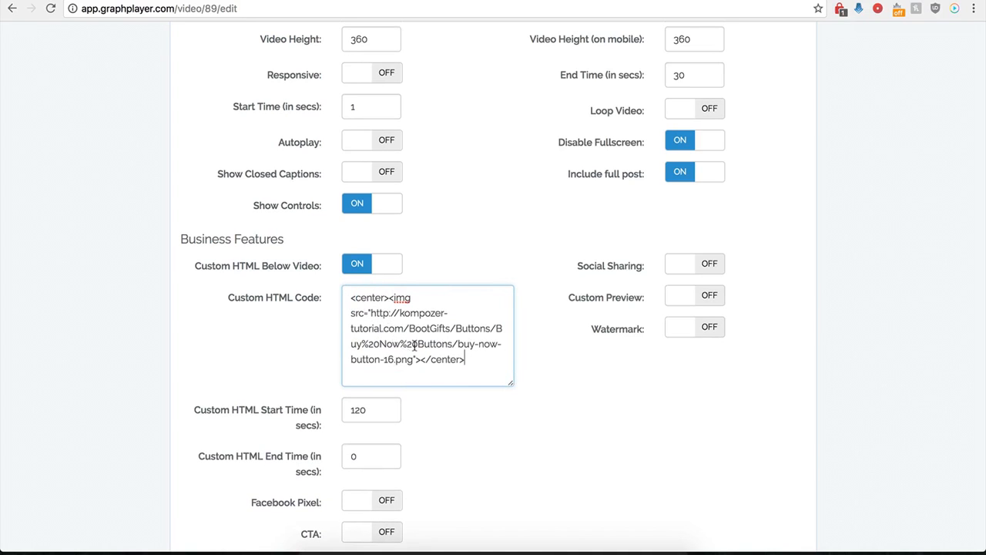
{"action": "left_click", "coordinate": [375, 391]}
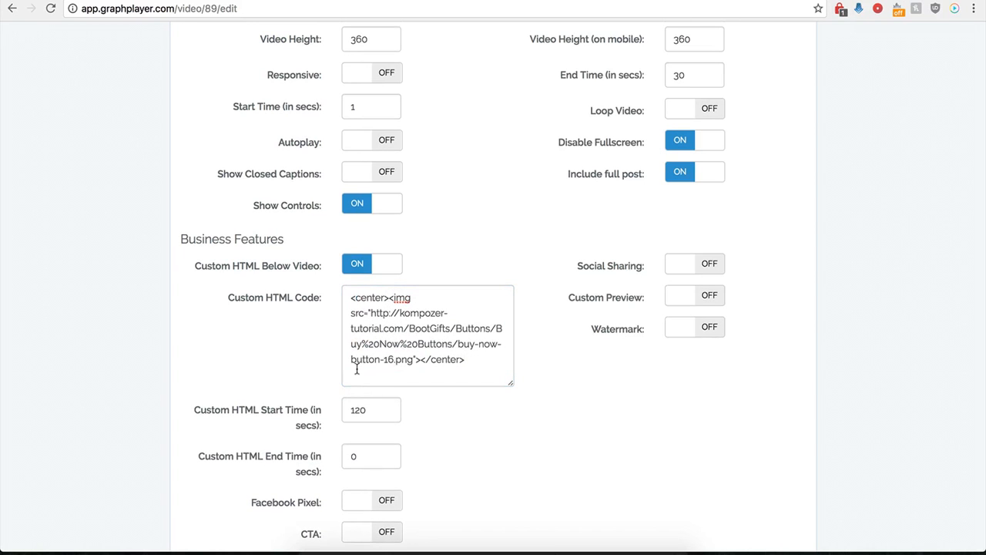
- Set the custom HTML start time to 0 seconds and save the player
{"action": "left_click_drag", "start_coordinate": [368, 410], "coordinate": [344, 410]}
{"action": "type", "text": "0"}
{"action": "left_click", "coordinate": [459, 462]}
{"action": "left_click", "coordinate": [278, 508]}
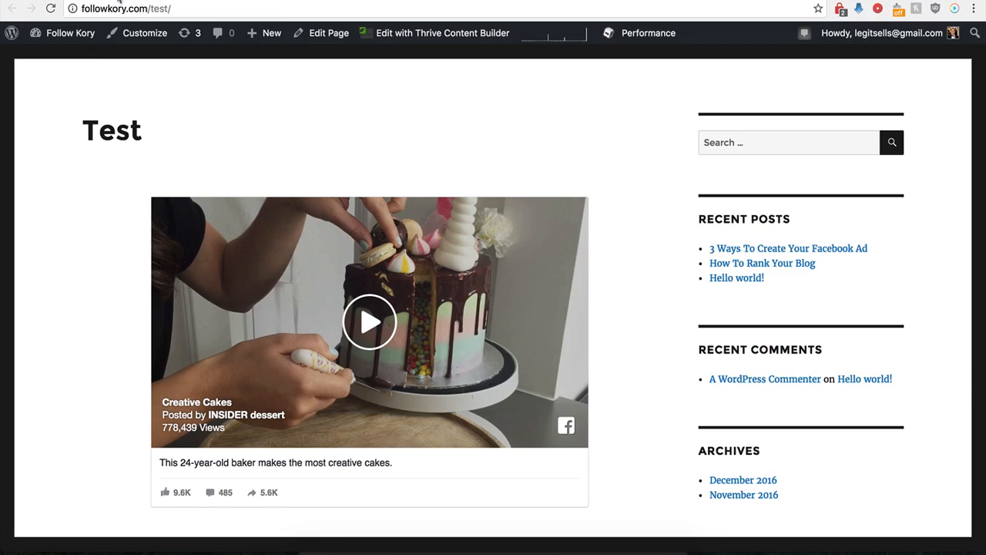
- Reload the WordPress Test page and examine the embedded player and the custom HTML content below it
{"action": "left_click", "coordinate": [50, 8]}
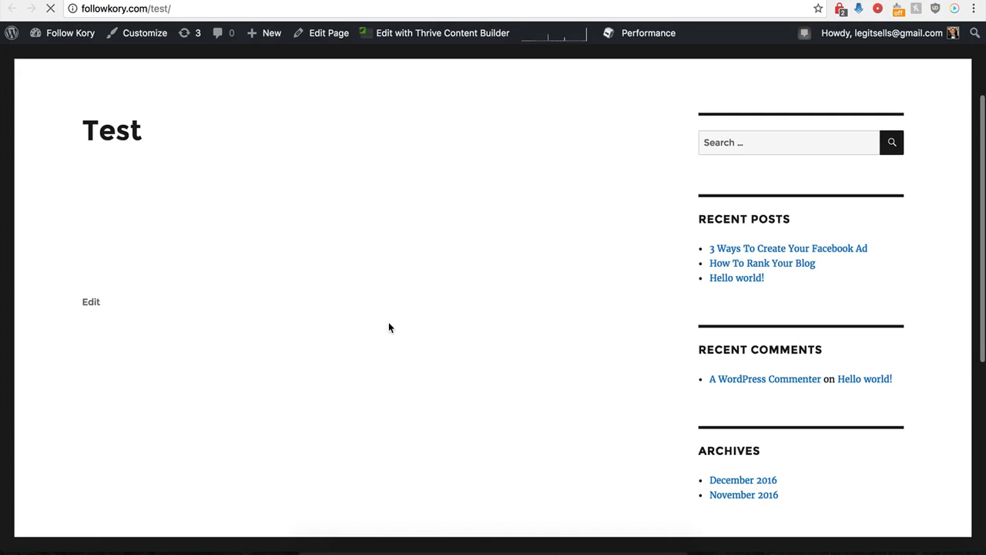
{"action": "scroll", "coordinate": [352, 347], "scroll_direction": "down", "scroll_amount": 2}
{"action": "scroll", "coordinate": [351, 347], "scroll_direction": "down", "scroll_amount": 4}
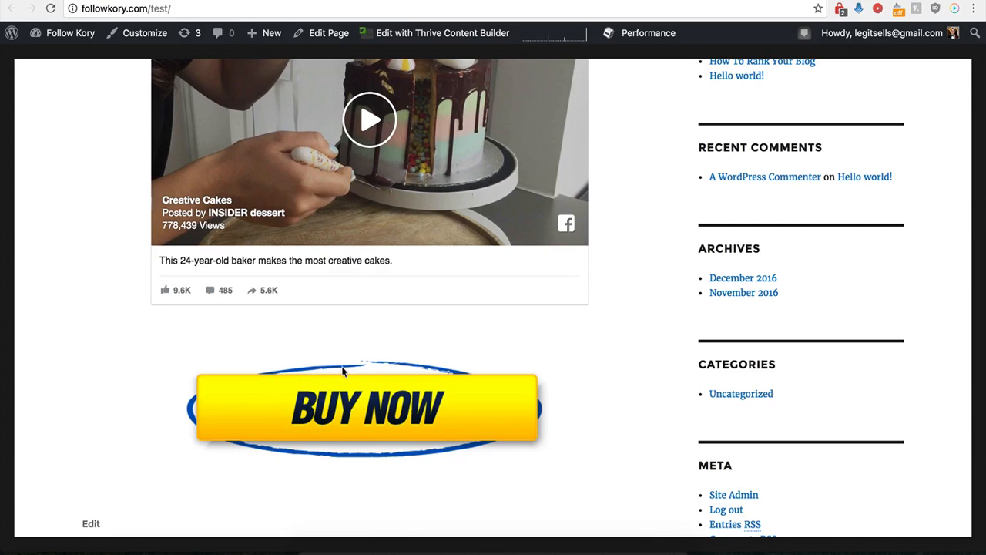
{"action": "scroll", "coordinate": [347, 363], "scroll_direction": "up", "scroll_amount": 2}
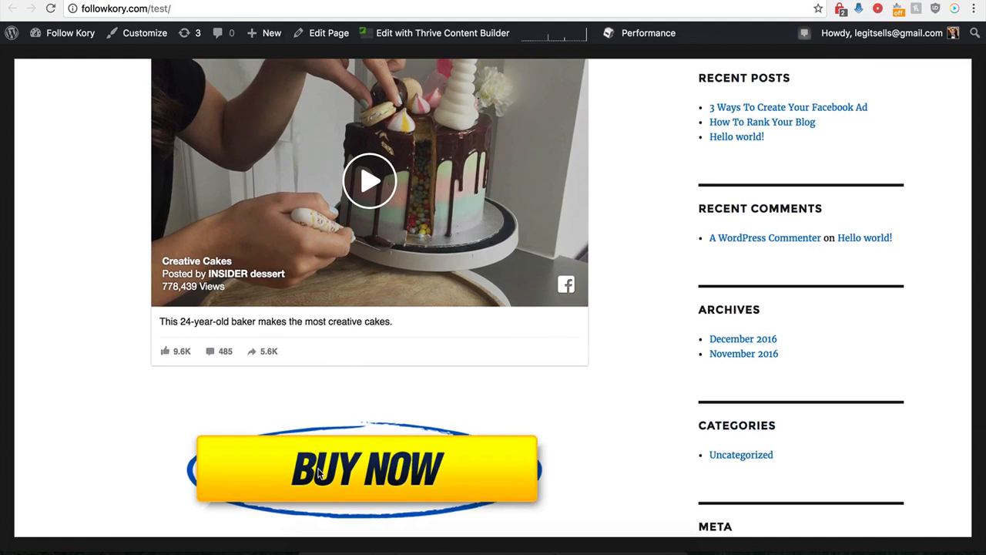
{"action": "scroll", "coordinate": [336, 431], "scroll_direction": "up", "scroll_amount": 2}
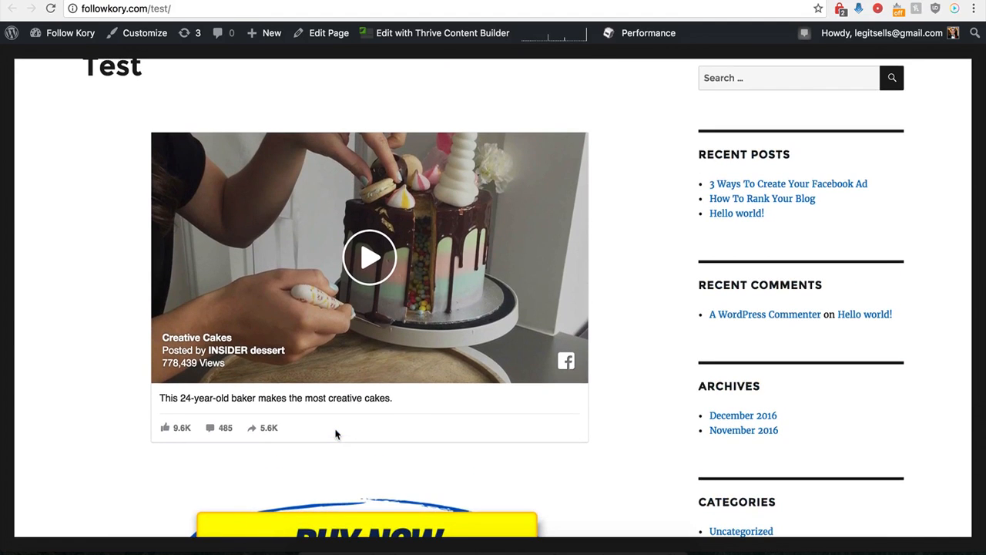
{"action": "scroll", "coordinate": [335, 434], "scroll_direction": "down", "scroll_amount": 1}
{"action": "scroll", "coordinate": [336, 432], "scroll_direction": "up", "scroll_amount": 3}
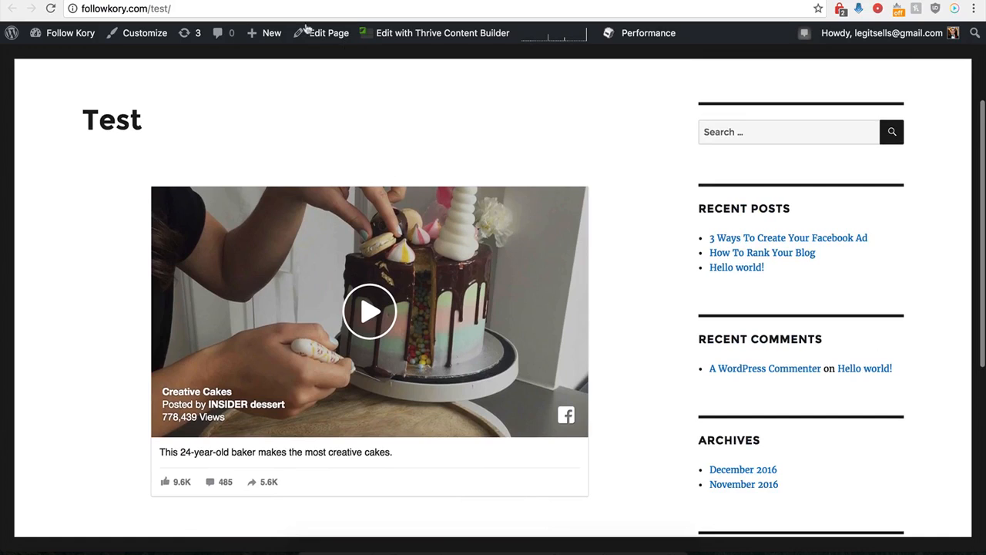
- Reopen the Demo Name player's settings in GraphPlayer and turn off Custom HTML Below Video
{"action": "left_click", "coordinate": [204, 1]}
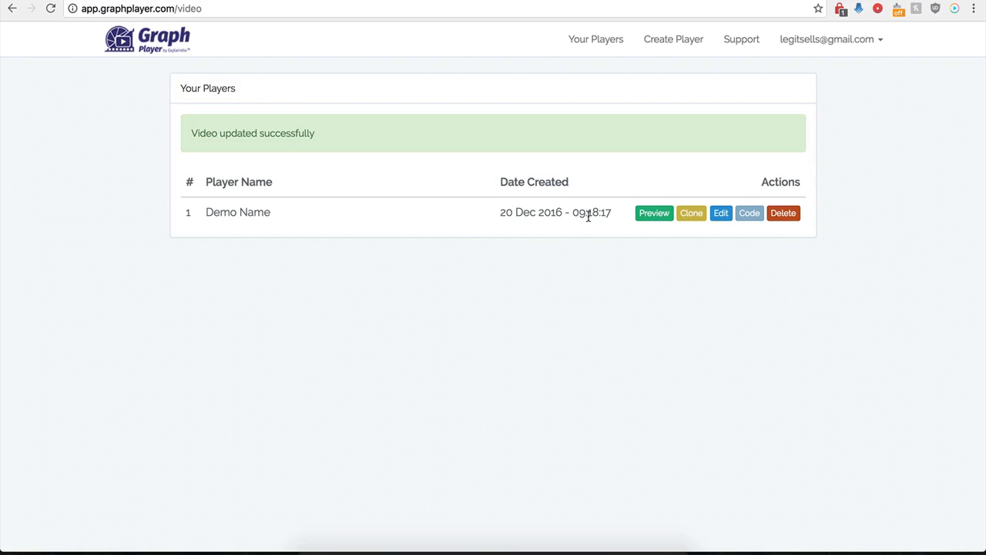
{"action": "left_click", "coordinate": [720, 214]}
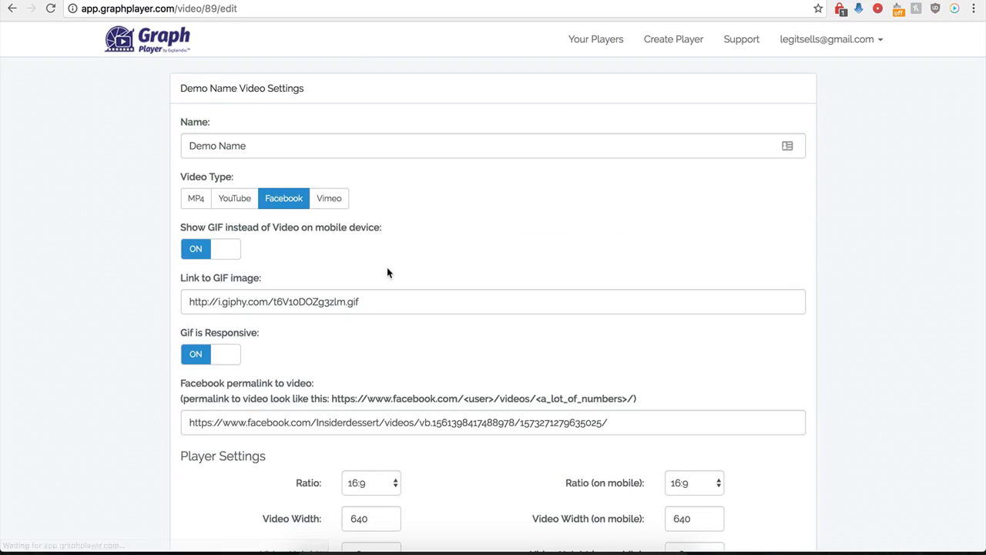
{"action": "scroll", "coordinate": [174, 414], "scroll_direction": "down", "scroll_amount": 6}
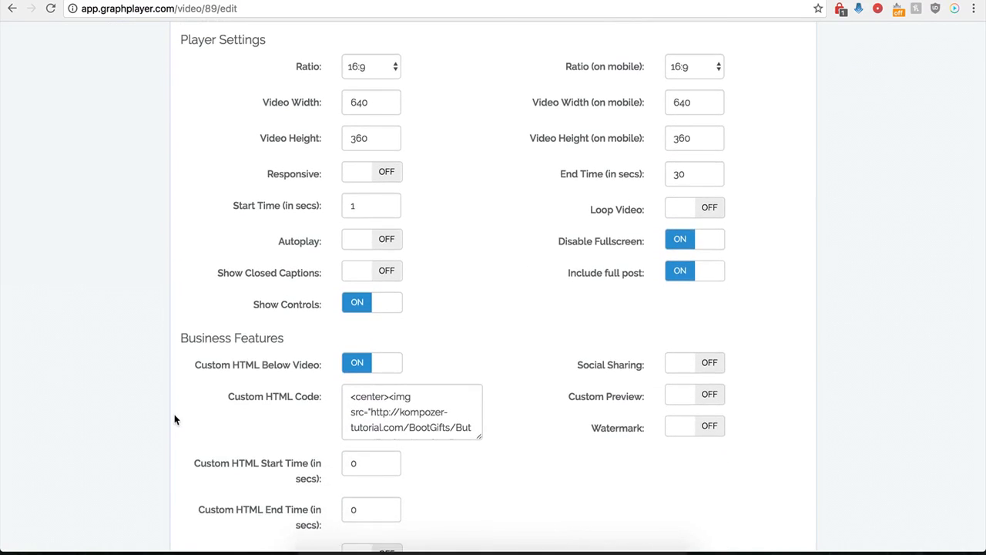
{"action": "scroll", "coordinate": [176, 407], "scroll_direction": "down", "scroll_amount": 1}
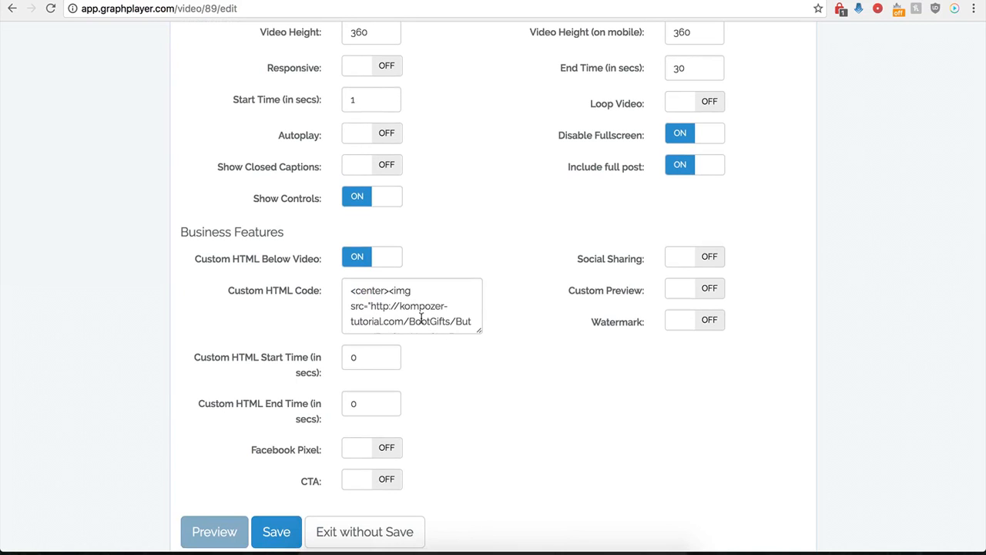
{"action": "left_click", "coordinate": [356, 256]}
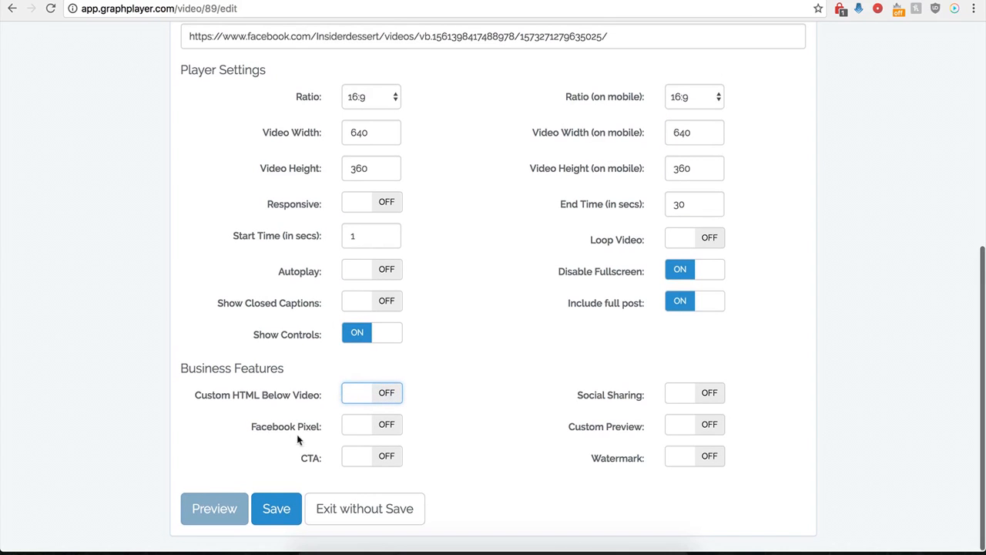
- Turn on Facebook Pixel to view its code and timing fields, and turn it off again
{"action": "left_click", "coordinate": [390, 430]}
{"action": "scroll", "coordinate": [358, 437], "scroll_direction": "down", "scroll_amount": 2}
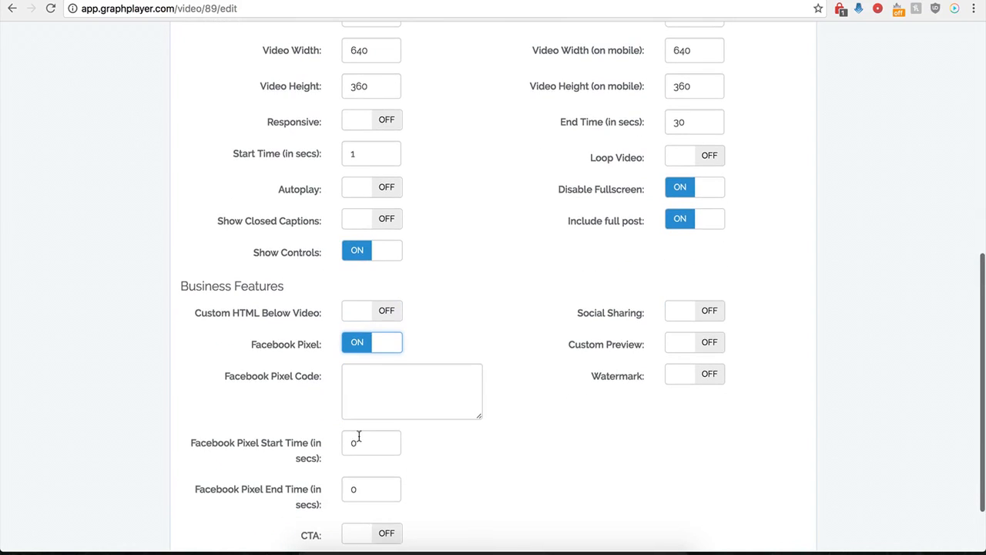
{"action": "scroll", "coordinate": [366, 401], "scroll_direction": "down", "scroll_amount": 1}
{"action": "left_click", "coordinate": [385, 357]}
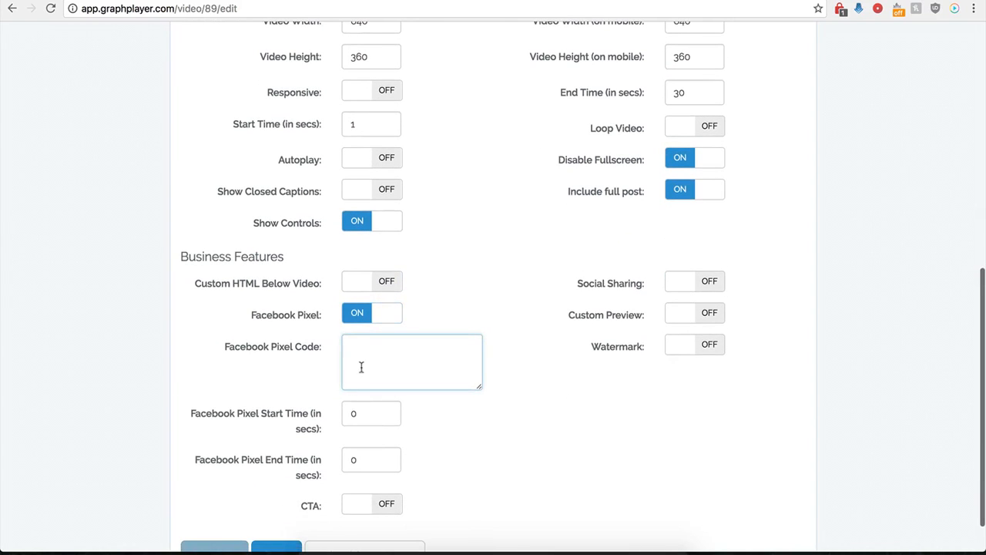
{"action": "left_click", "coordinate": [356, 315]}
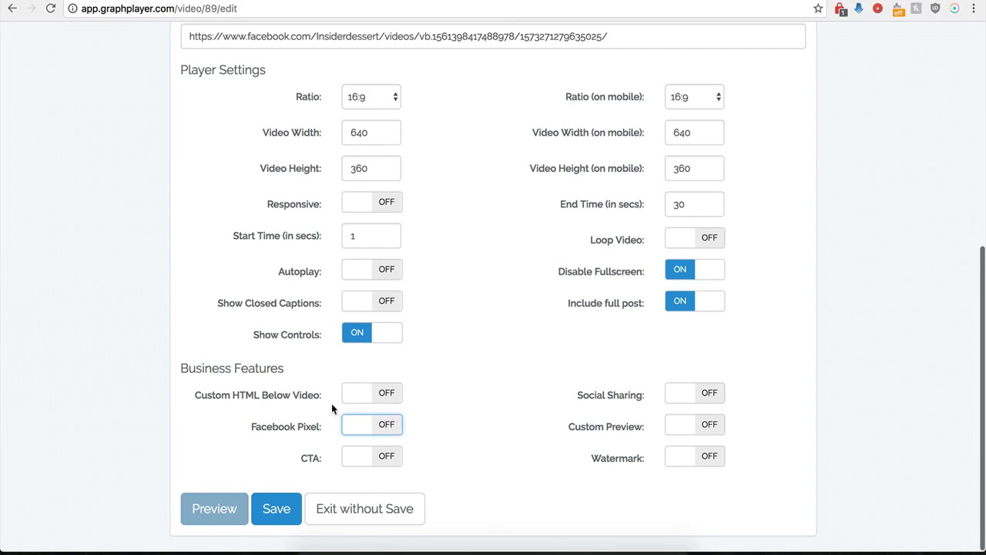
- Enable the CTA feature and enter the kompozer-tutorial.com Buy Now button address as the CTA Image Url
{"action": "left_click", "coordinate": [389, 459]}
{"action": "scroll", "coordinate": [444, 484], "scroll_direction": "down", "scroll_amount": 5}
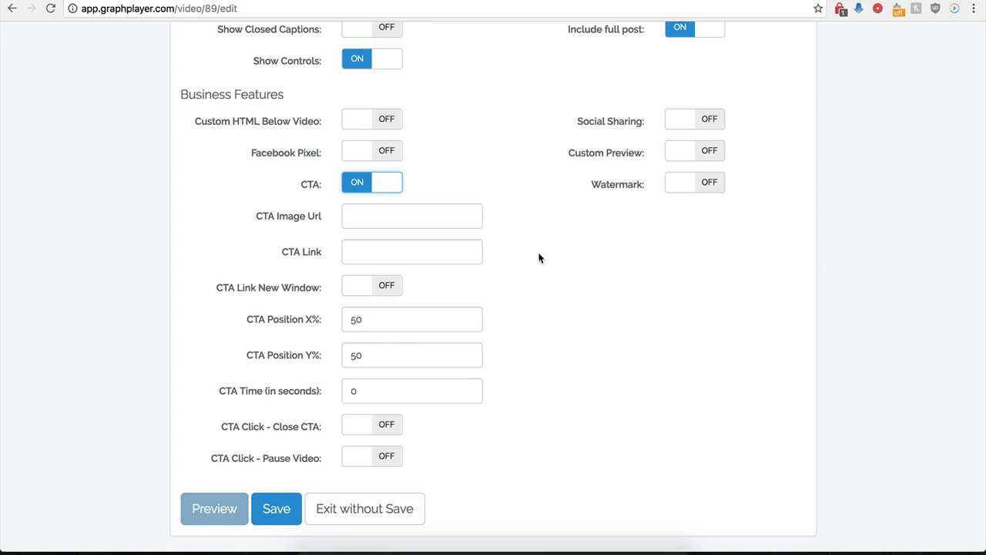
{"action": "left_click", "coordinate": [418, 216]}
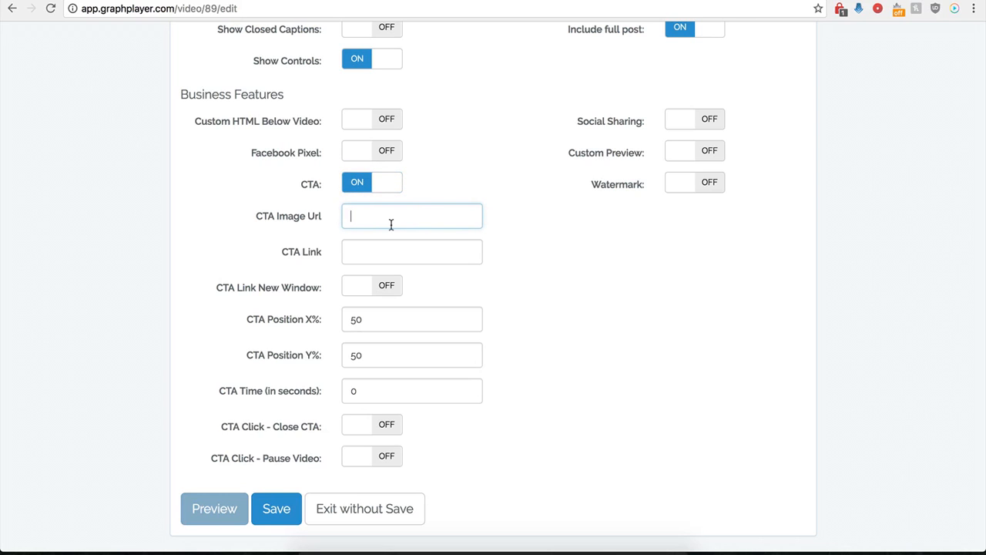
{"action": "key", "text": "super+v"}
{"action": "left_click", "coordinate": [361, 255]}
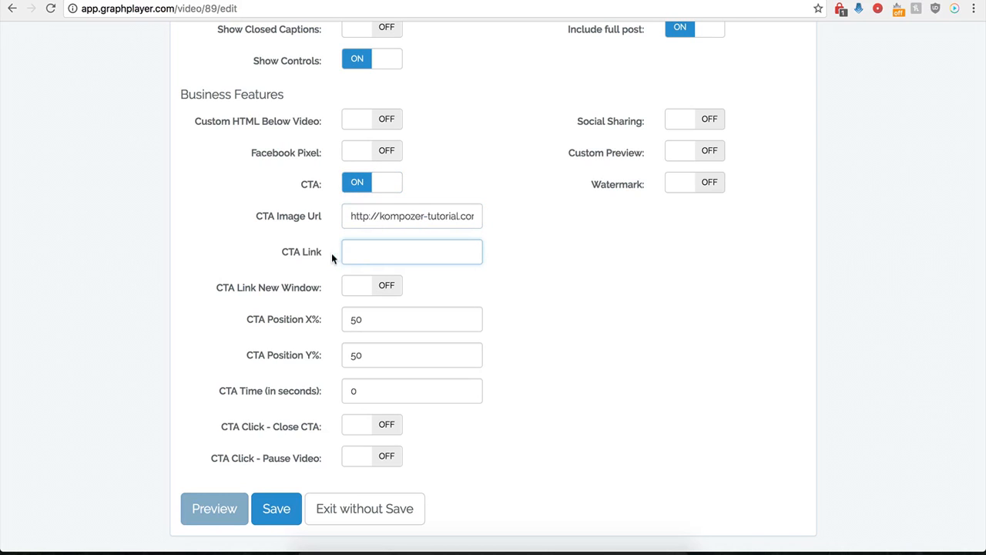
{"action": "left_click", "coordinate": [365, 253]}
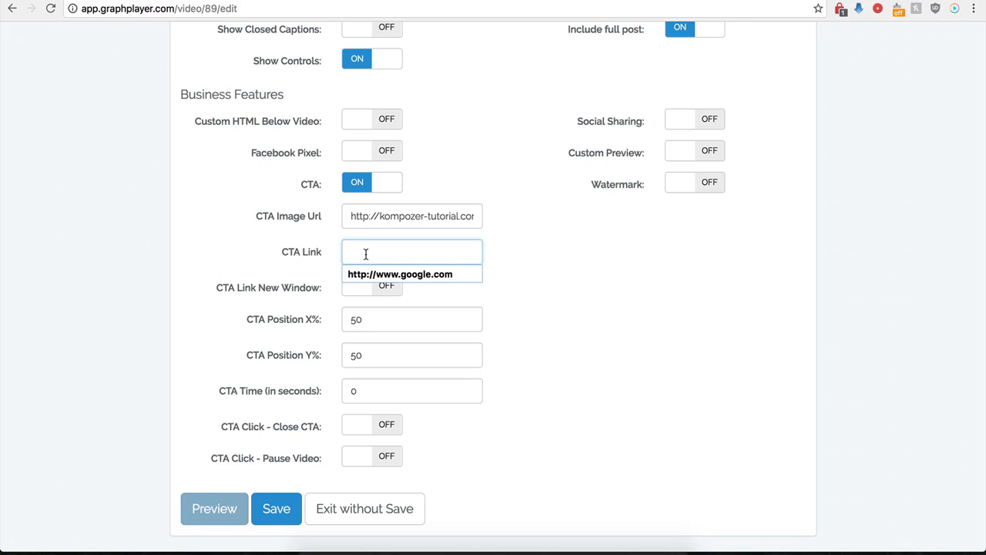
{"action": "left_click", "coordinate": [375, 274]}
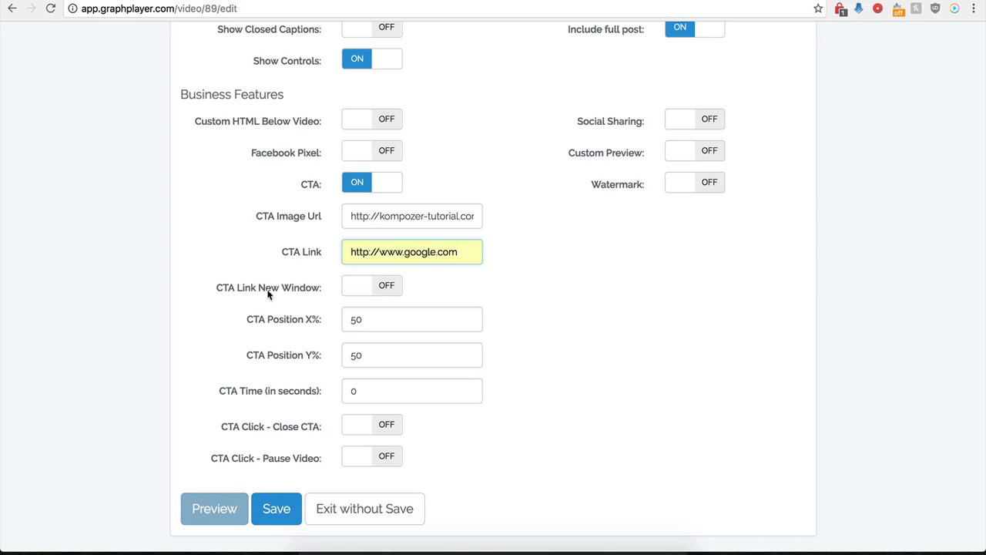
{"action": "left_click", "coordinate": [386, 285]}
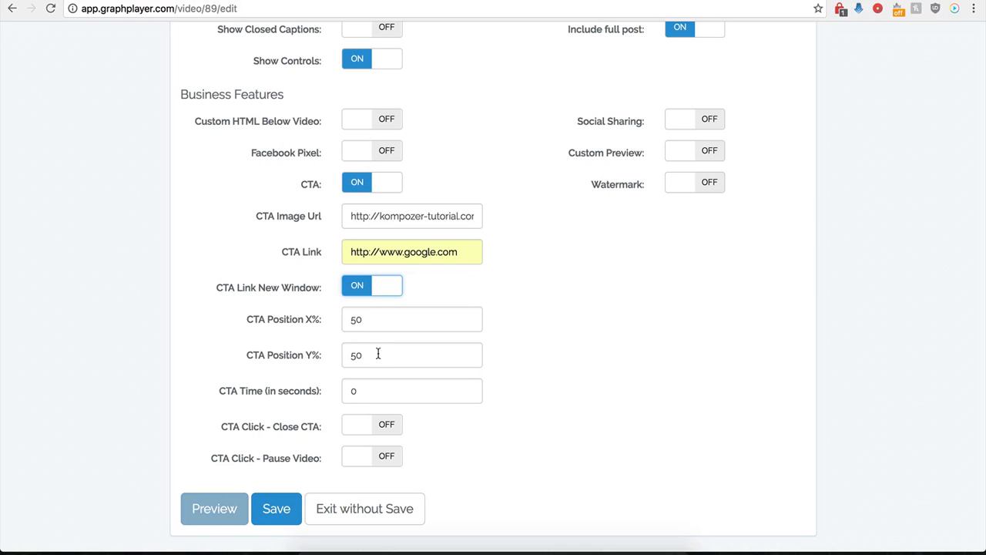
- Try a CTA time of 120 seconds and set it back to 0
{"action": "left_click", "coordinate": [358, 391]}
{"action": "left_click_drag", "start_coordinate": [359, 391], "coordinate": [345, 393]}
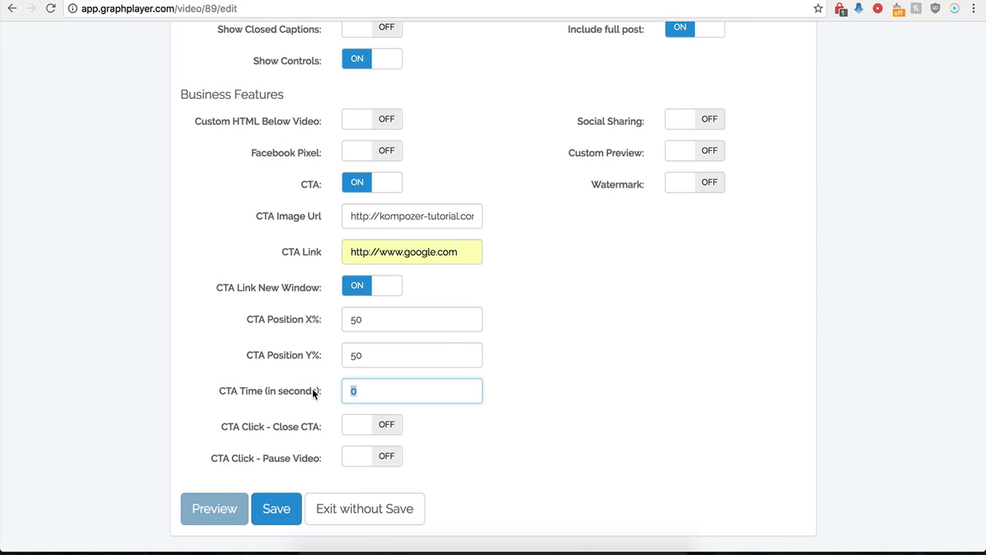
{"action": "type", "text": "120"}
{"action": "key", "text": "BackSpace"}
{"action": "key", "text": "BackSpace"}
{"action": "key", "text": "BackSpace"}
{"action": "type", "text": "0"}
{"action": "left_click", "coordinate": [411, 456]}
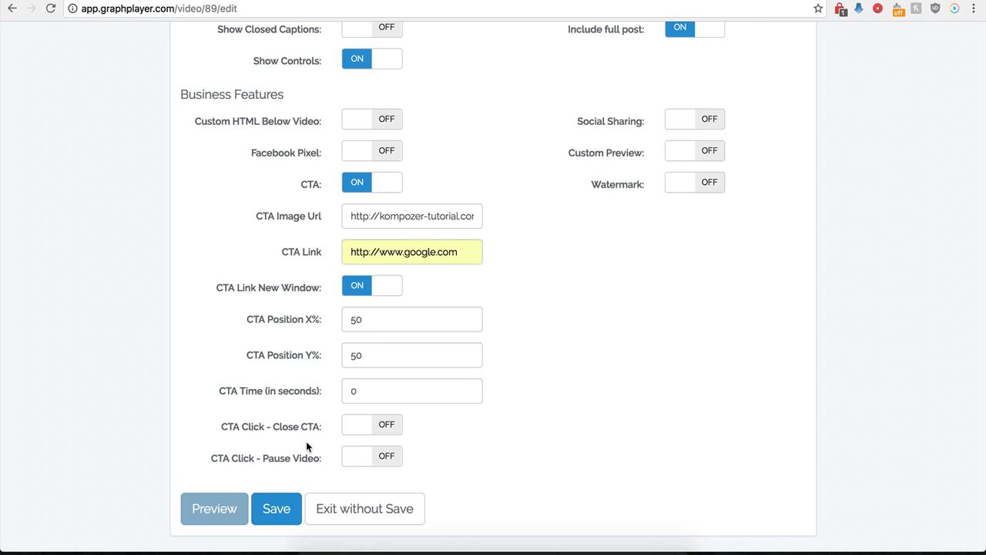
- Enable closing the CTA on click, save the player and reload the WordPress Test page
{"action": "left_click", "coordinate": [387, 428]}
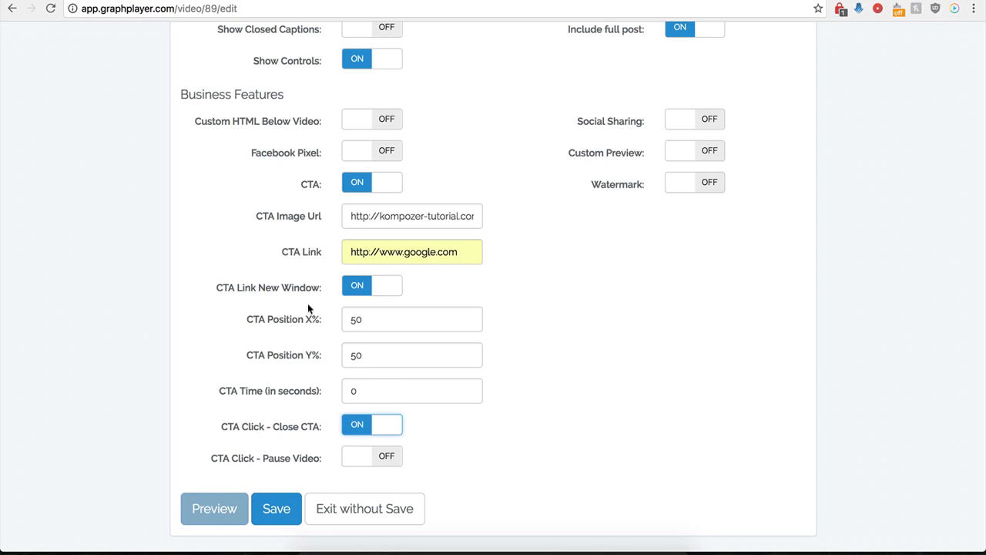
{"action": "left_click", "coordinate": [262, 522]}
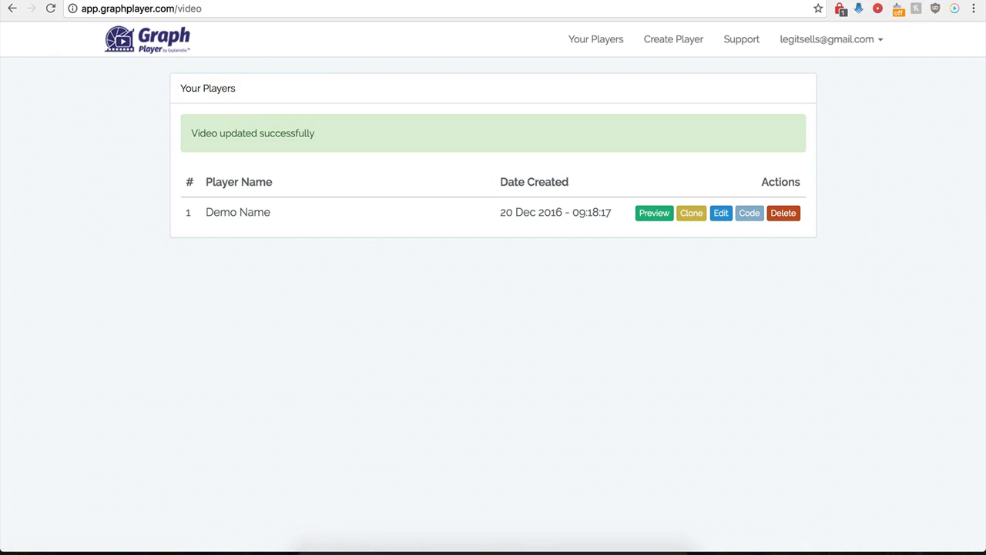
{"action": "left_click", "coordinate": [123, 1]}
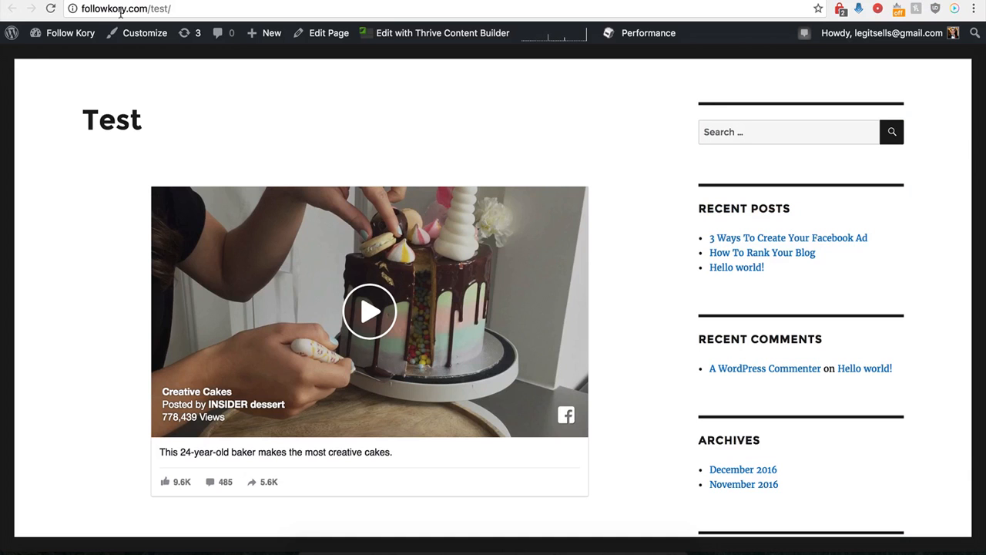
{"action": "left_click", "coordinate": [51, 8]}
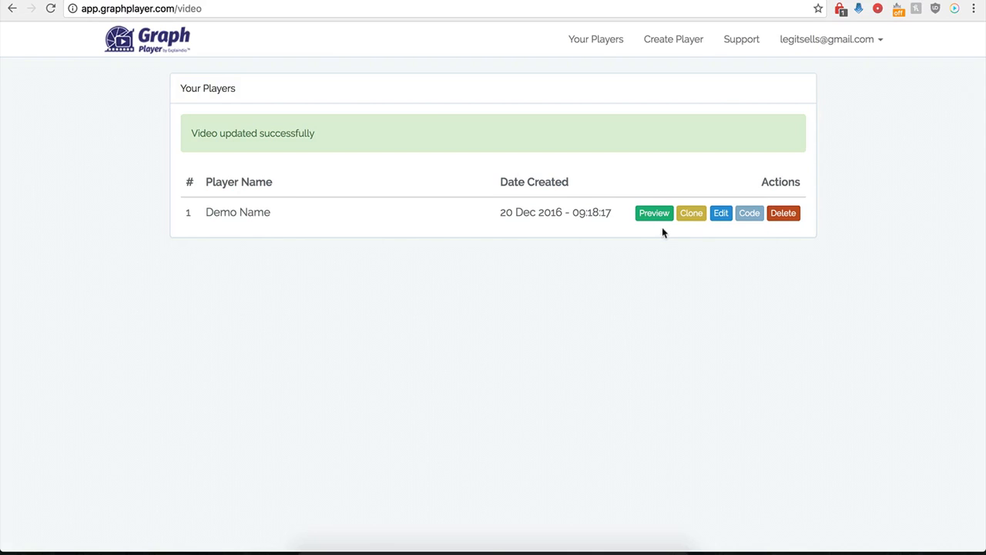
- Edit the Demo Name player again, set CTA Position X% to 0 and save it
{"action": "left_click", "coordinate": [719, 214]}
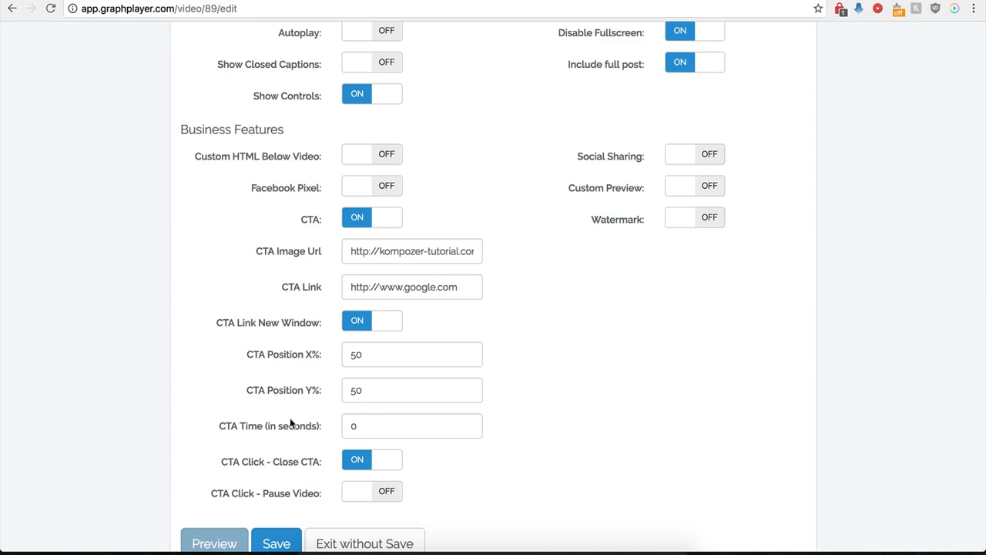
{"action": "scroll", "coordinate": [314, 399], "scroll_direction": "down", "scroll_amount": 1}
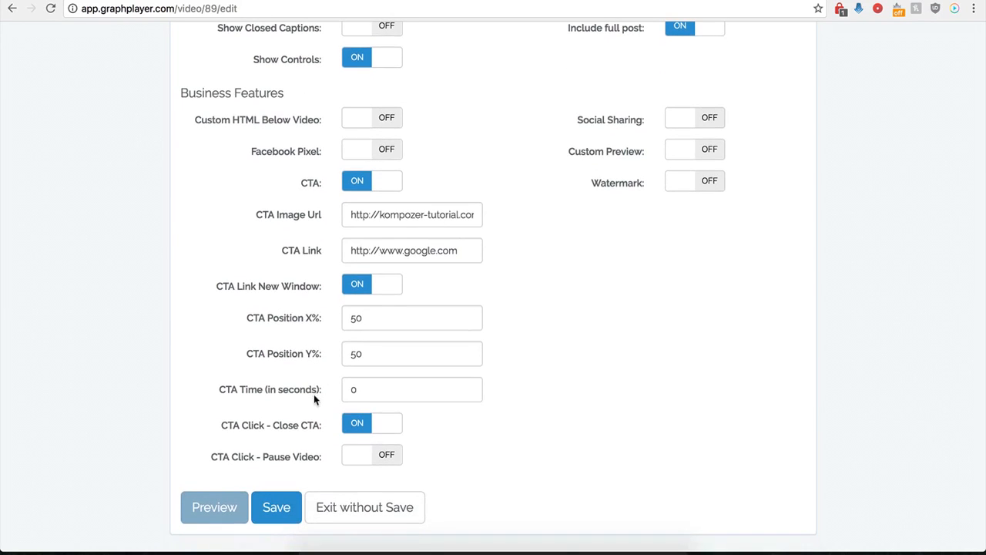
{"action": "left_click", "coordinate": [361, 325]}
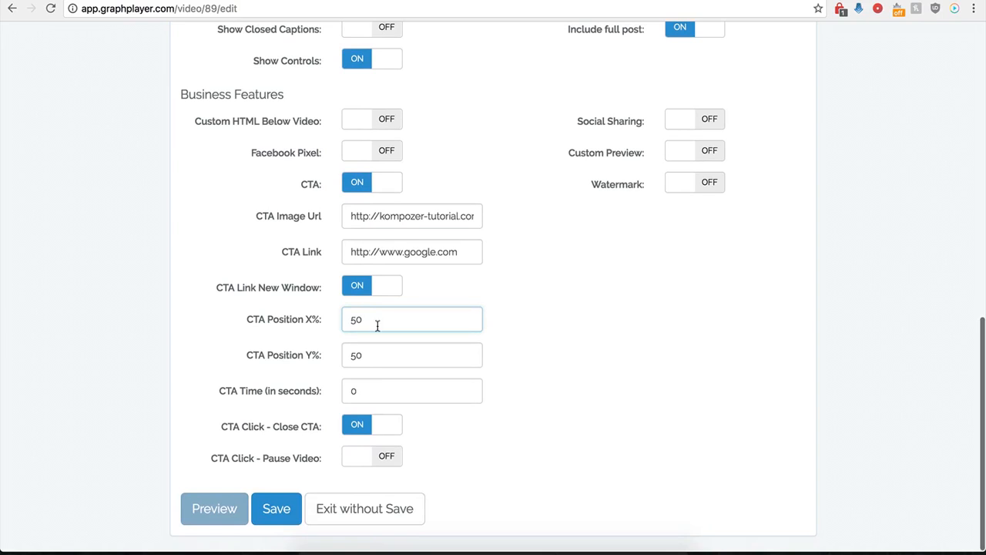
{"action": "key", "text": "BackSpace"}
{"action": "key", "text": "BackSpace"}
{"action": "type", "text": "0"}
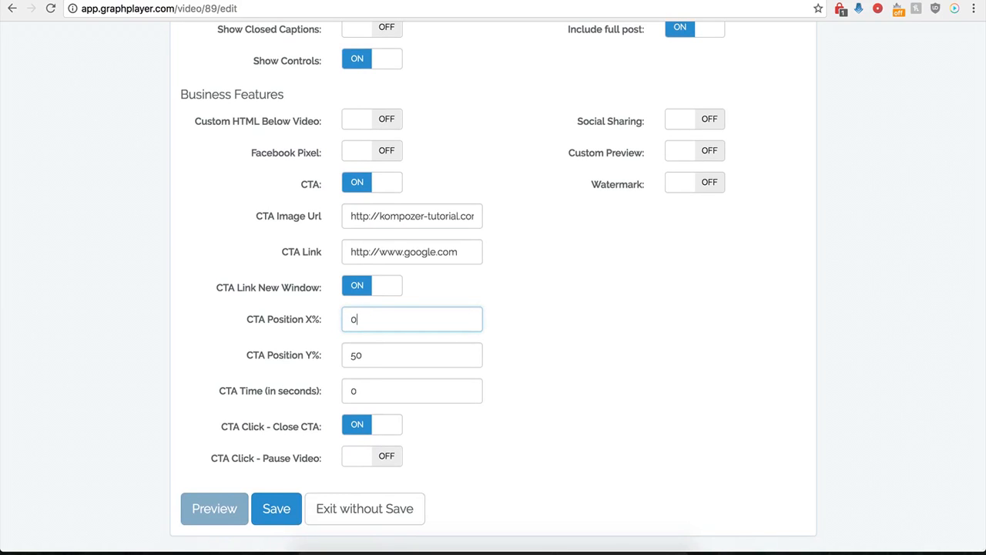
{"action": "left_click", "coordinate": [276, 510]}
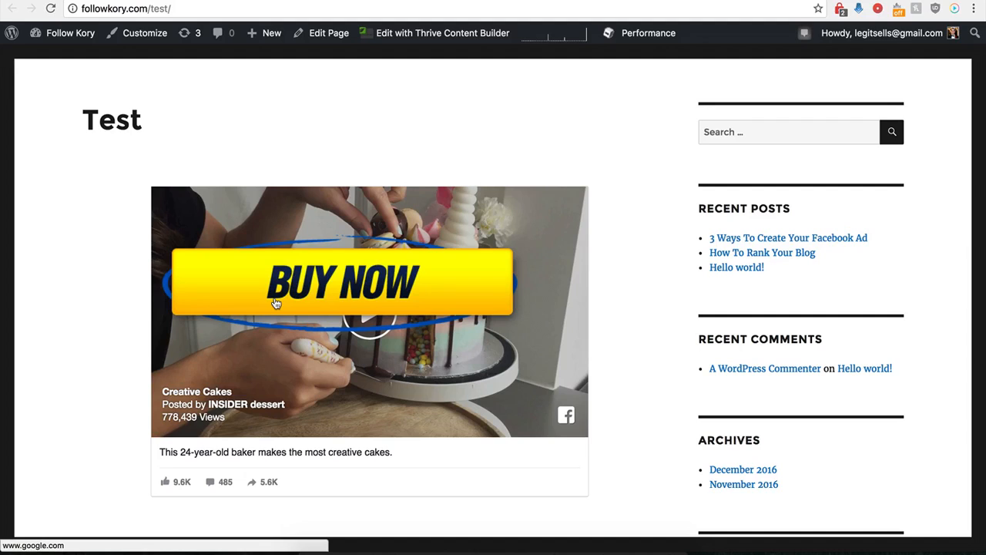
- Test the Buy Now CTA on the embedded video and close the Google page it opens
{"action": "left_click", "coordinate": [350, 285]}
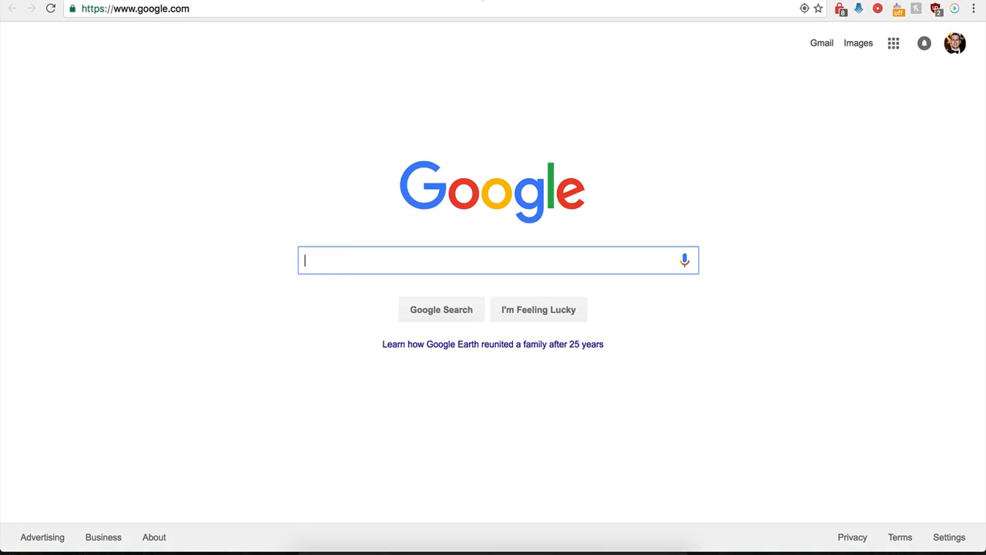
{"action": "key", "text": "super+w"}
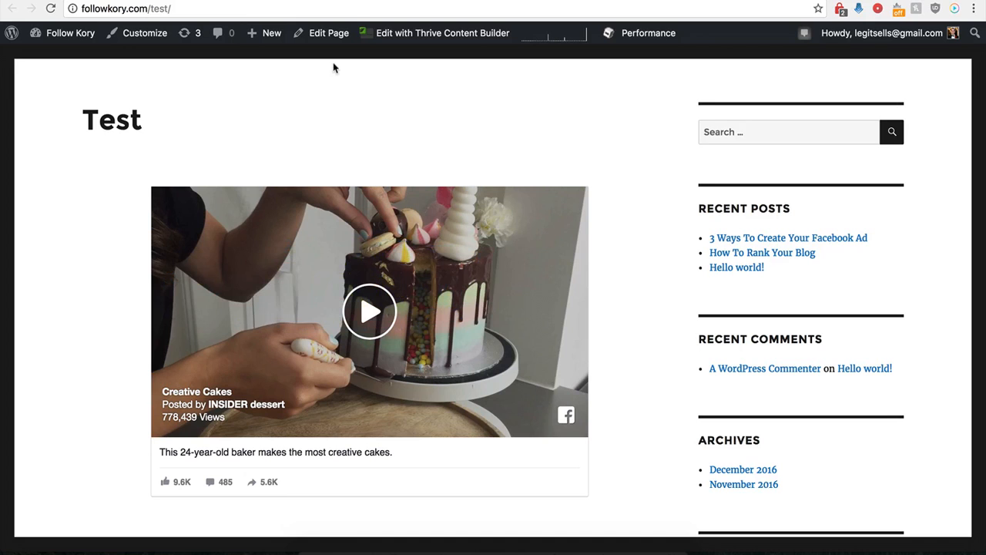
- Return to the Demo Name player's settings in GraphPlayer and turn off the CTA feature
{"action": "left_click", "coordinate": [254, 1]}
{"action": "left_click", "coordinate": [720, 214]}
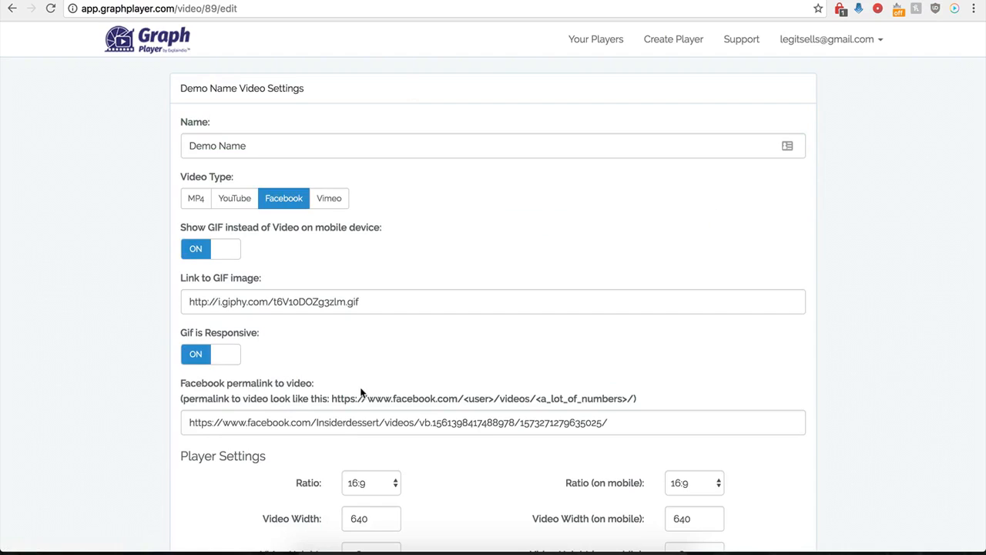
{"action": "scroll", "coordinate": [362, 359], "scroll_direction": "down", "scroll_amount": 9}
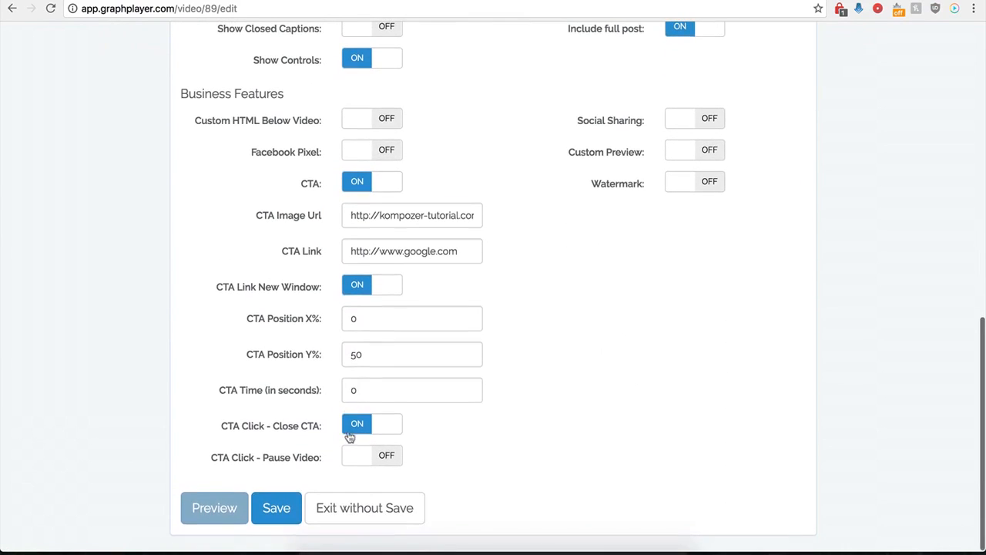
{"action": "left_click", "coordinate": [357, 183]}
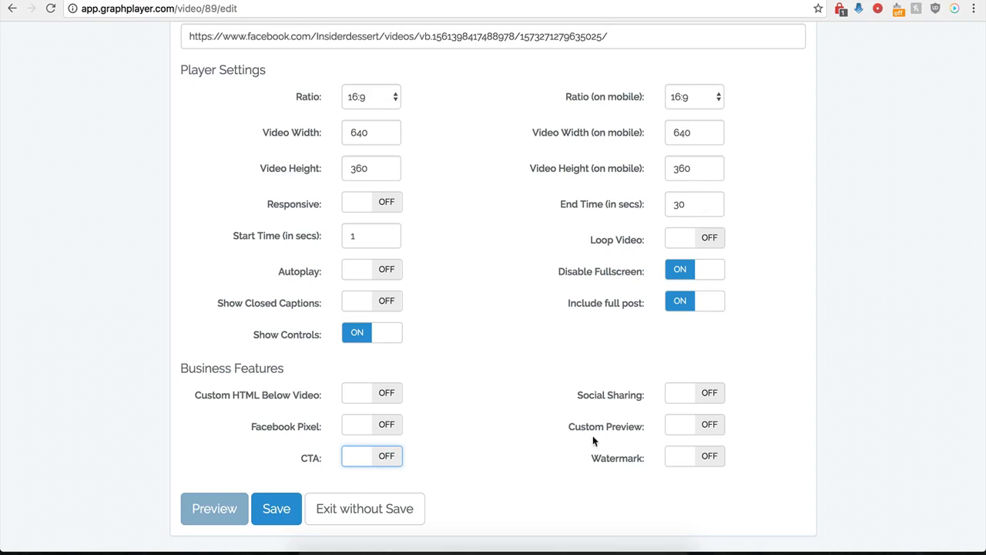
{"action": "left_click", "coordinate": [693, 397]}
{"action": "scroll", "coordinate": [547, 430], "scroll_direction": "down", "scroll_amount": 1}
{"action": "scroll", "coordinate": [546, 430], "scroll_direction": "down", "scroll_amount": 3}
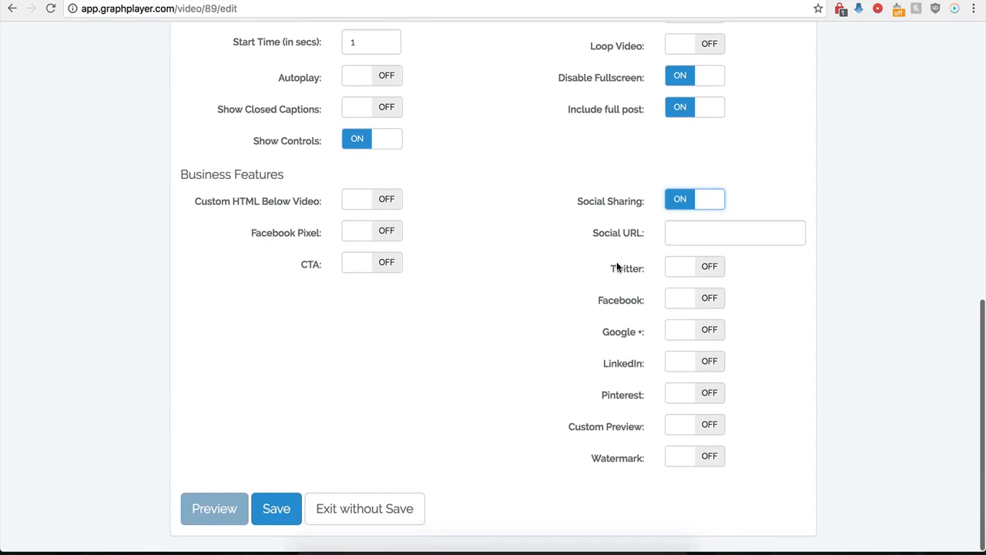
{"action": "left_click", "coordinate": [681, 232]}
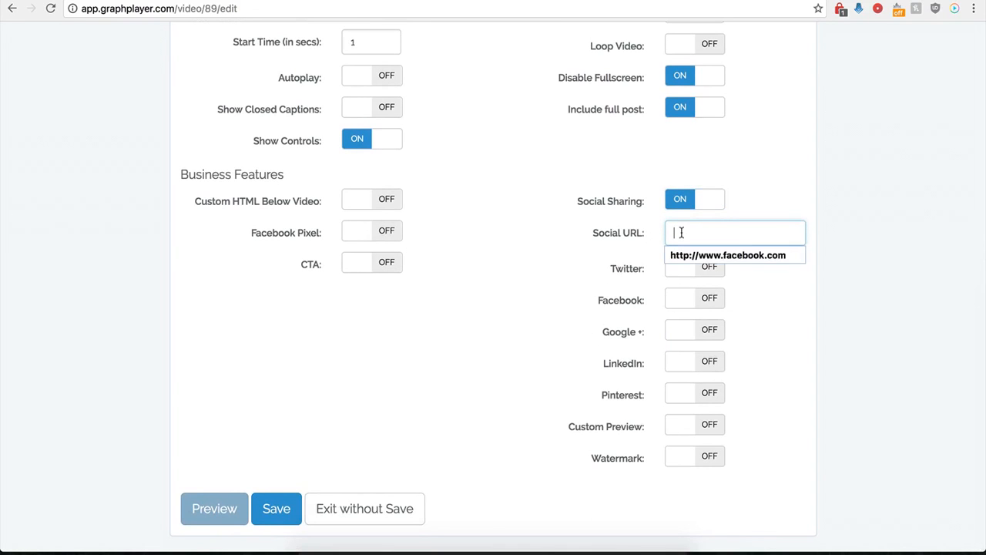
{"action": "left_click", "coordinate": [682, 255]}
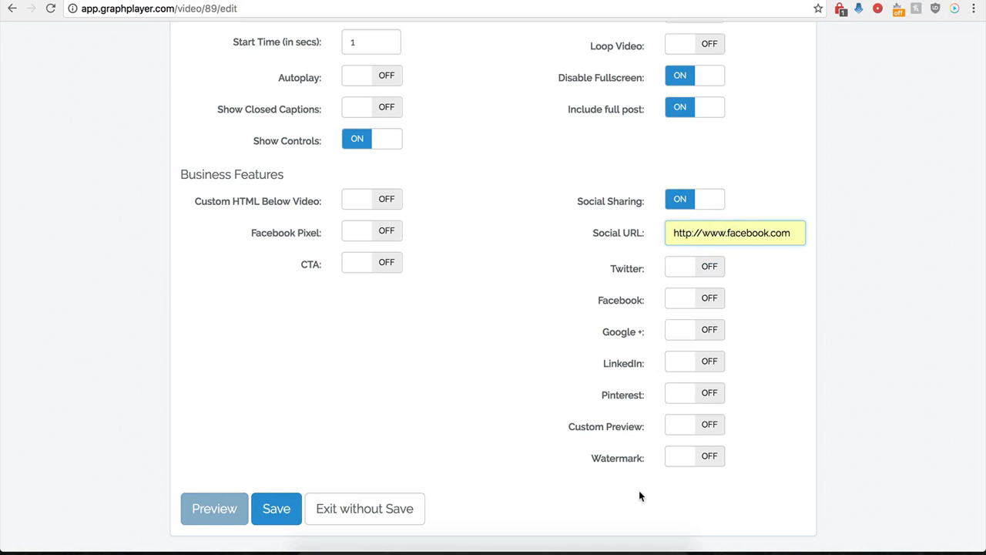
- Enable Twitter sharing with the handle "testing" and the text "twitter", and turn on Facebook sharing
{"action": "left_click", "coordinate": [706, 268]}
{"action": "left_click", "coordinate": [690, 325]}
{"action": "left_click", "coordinate": [689, 341]}
{"action": "left_click", "coordinate": [692, 354]}
{"action": "scroll", "coordinate": [609, 323], "scroll_direction": "down", "scroll_amount": 1}
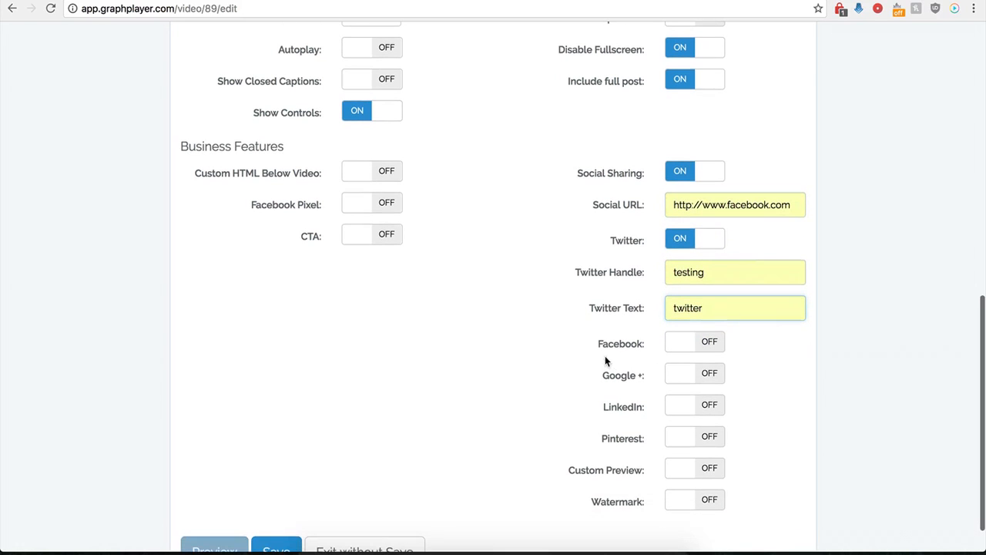
{"action": "left_click", "coordinate": [710, 352]}
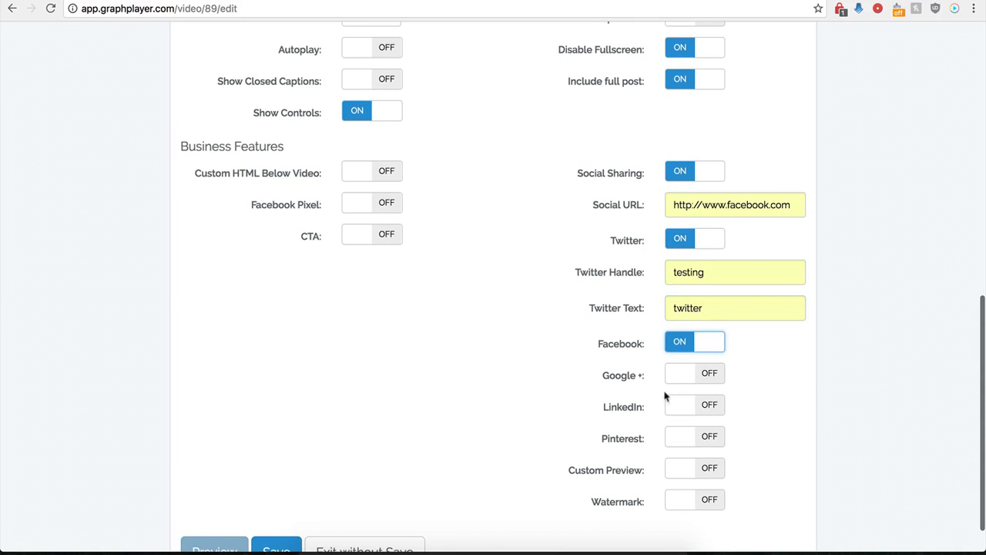
- Save the player with Google + and LinkedIn sharing turned on, and reload the WordPress Test page to check the sharing buttons
{"action": "left_click", "coordinate": [707, 374]}
{"action": "left_click", "coordinate": [706, 406]}
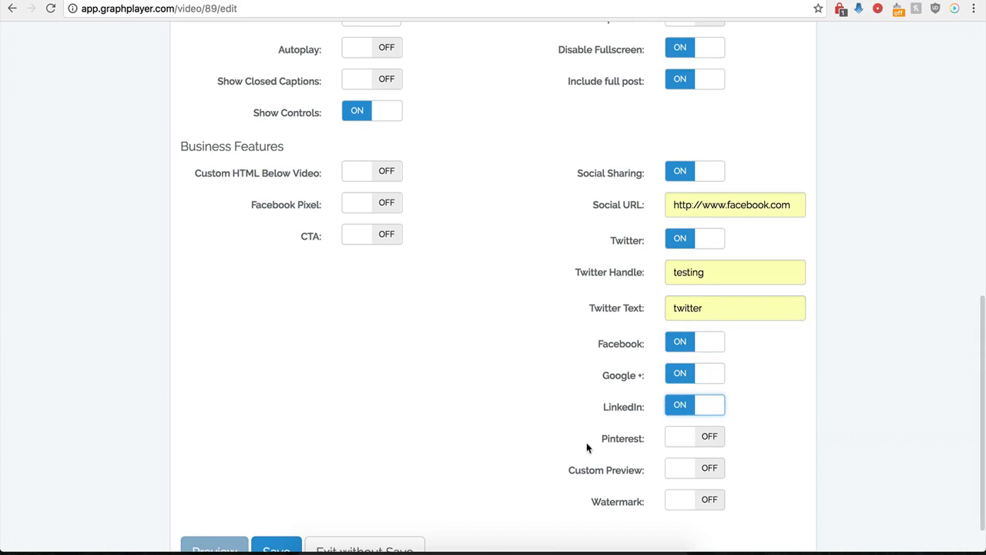
{"action": "scroll", "coordinate": [664, 393], "scroll_direction": "down", "scroll_amount": 1}
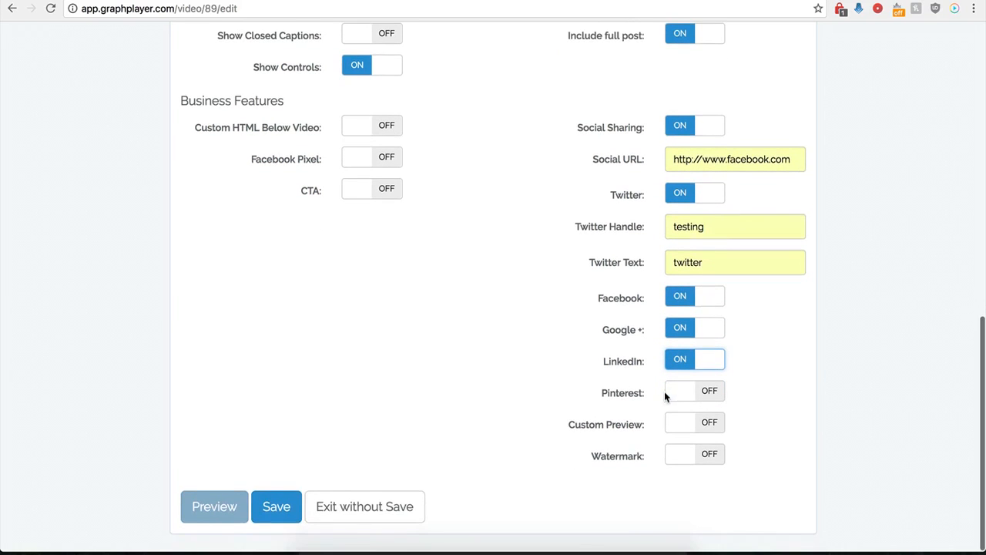
{"action": "left_click", "coordinate": [278, 512]}
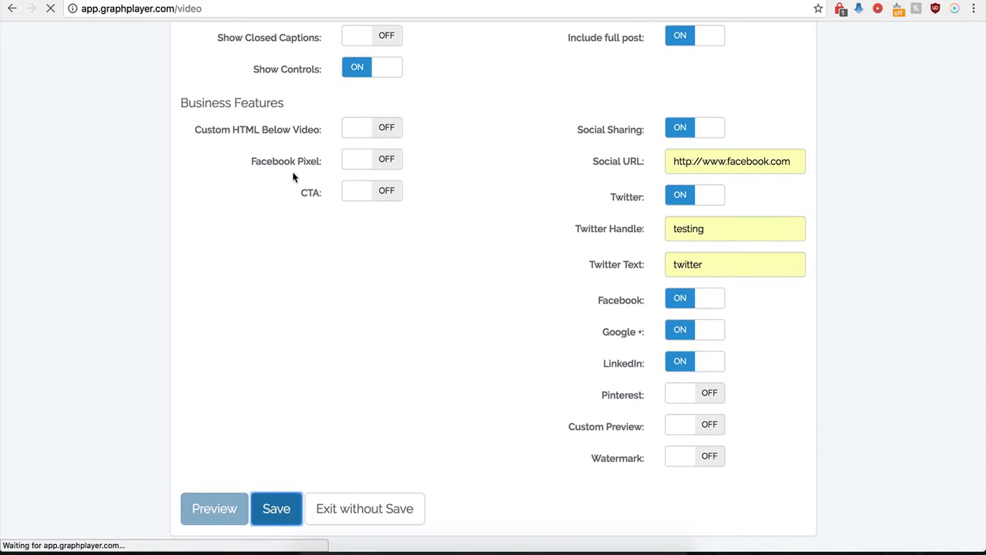
{"action": "key", "text": "ctrl+Tab"}
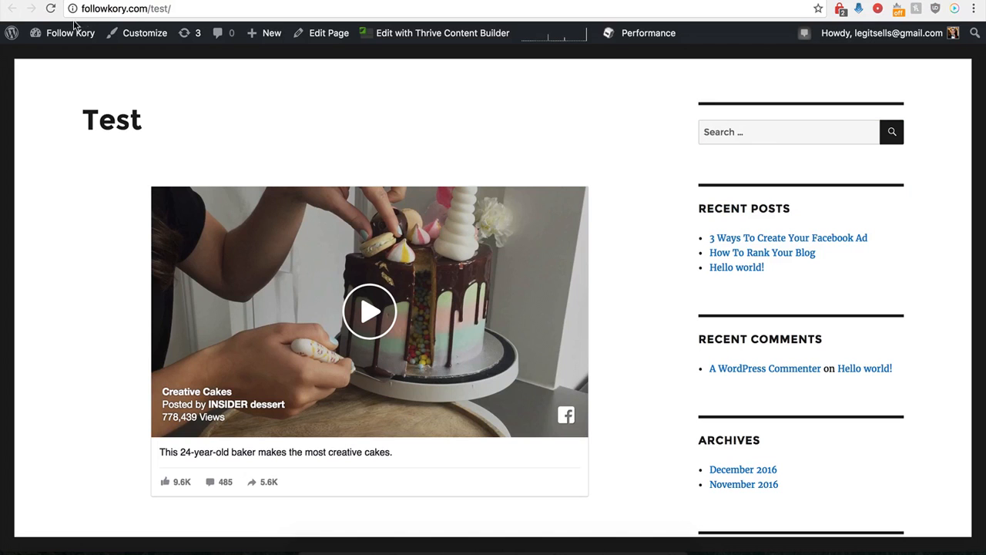
{"action": "left_click", "coordinate": [50, 8]}
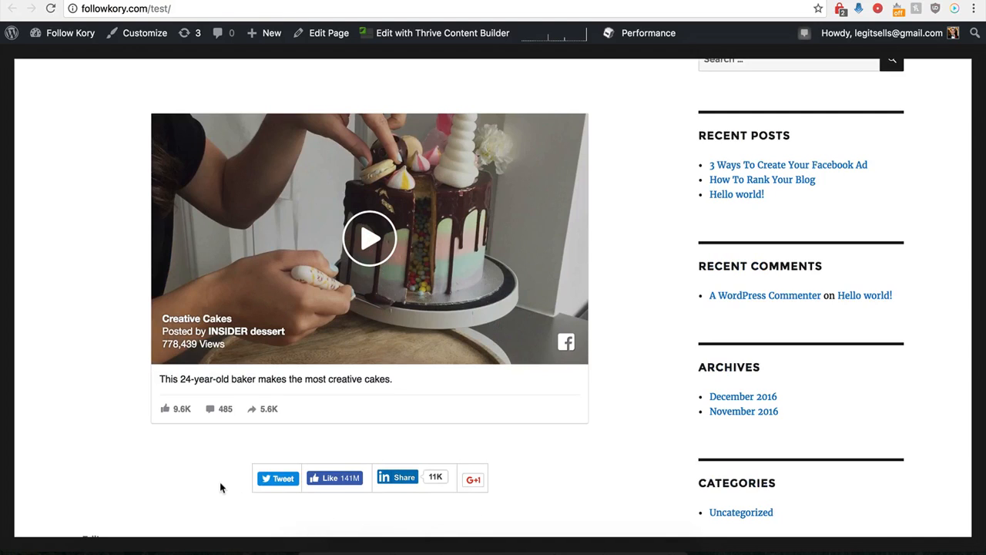
- Reopen the Demo Name player's settings in GraphPlayer and turn off Social Sharing
{"action": "left_click", "coordinate": [198, 3]}
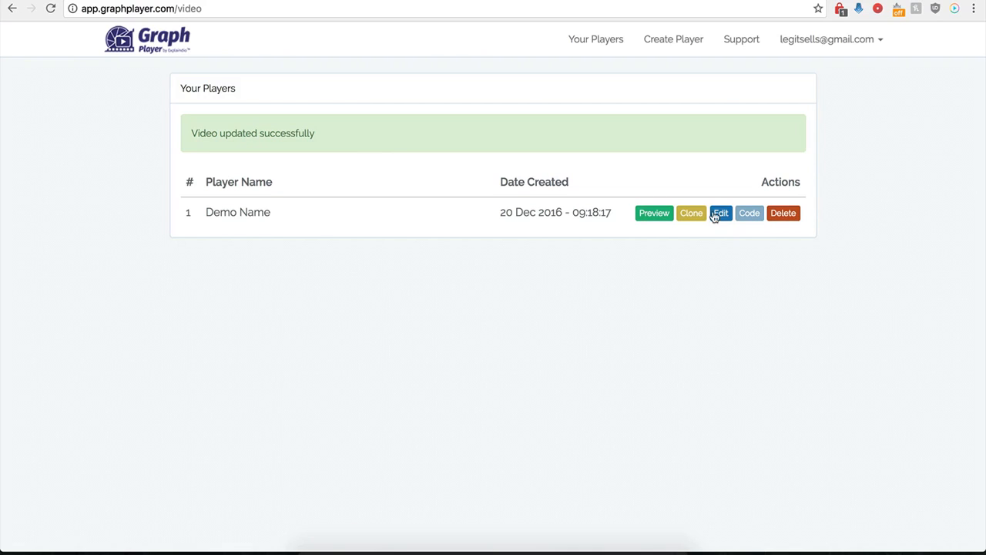
{"action": "left_click", "coordinate": [718, 216]}
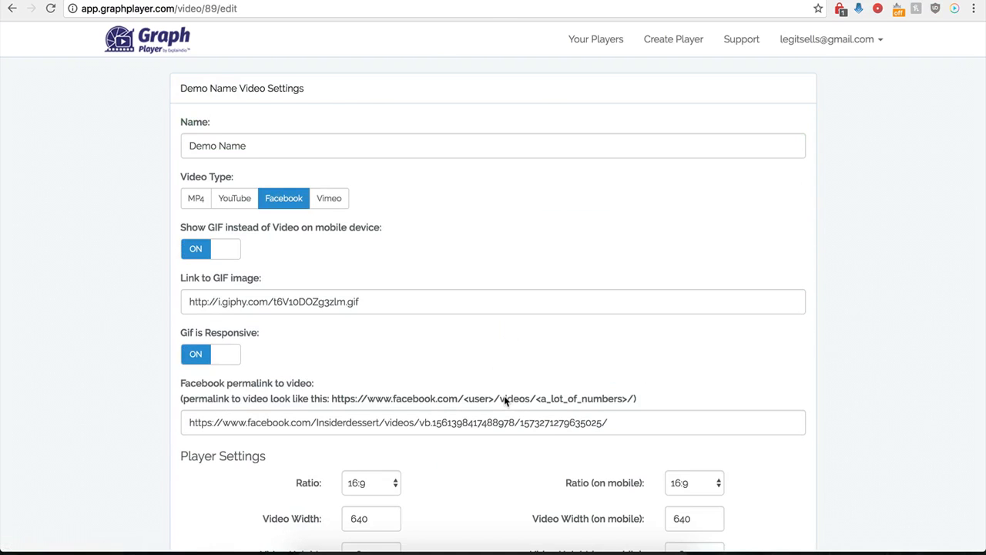
{"action": "scroll", "coordinate": [548, 416], "scroll_direction": "down", "scroll_amount": 10}
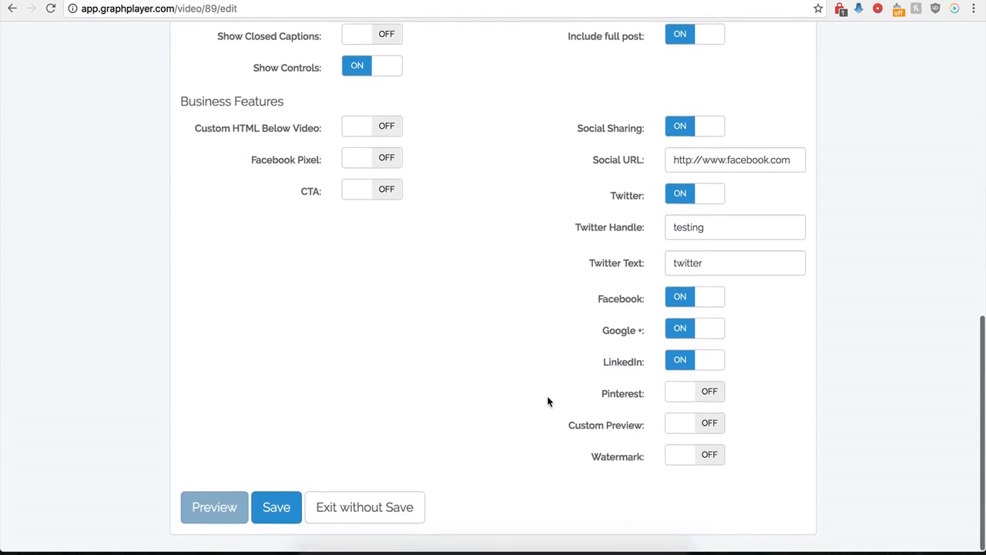
{"action": "left_click", "coordinate": [678, 132]}
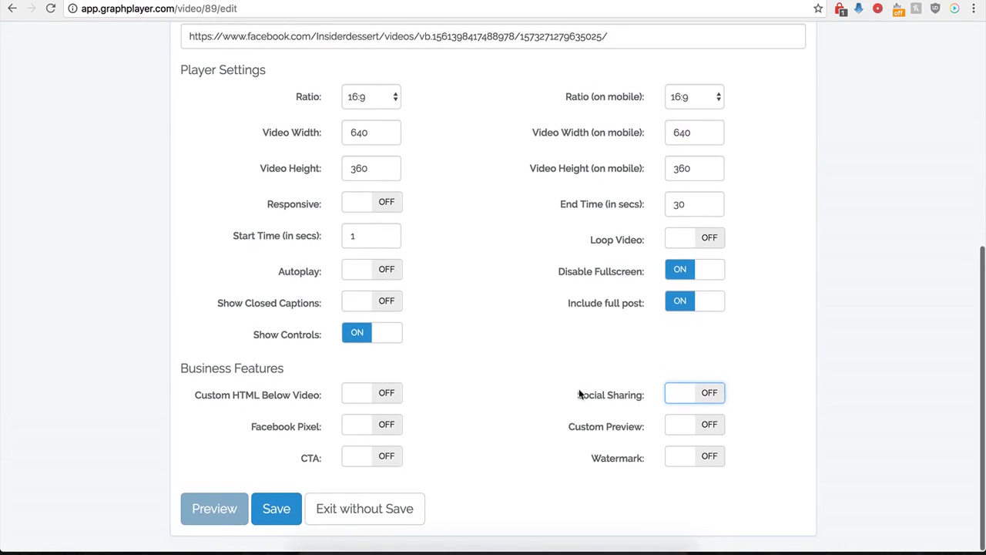
- Turn on Custom Preview for the player and inspect the existing video thumbnail on the WordPress Test page
{"action": "left_click", "coordinate": [709, 426]}
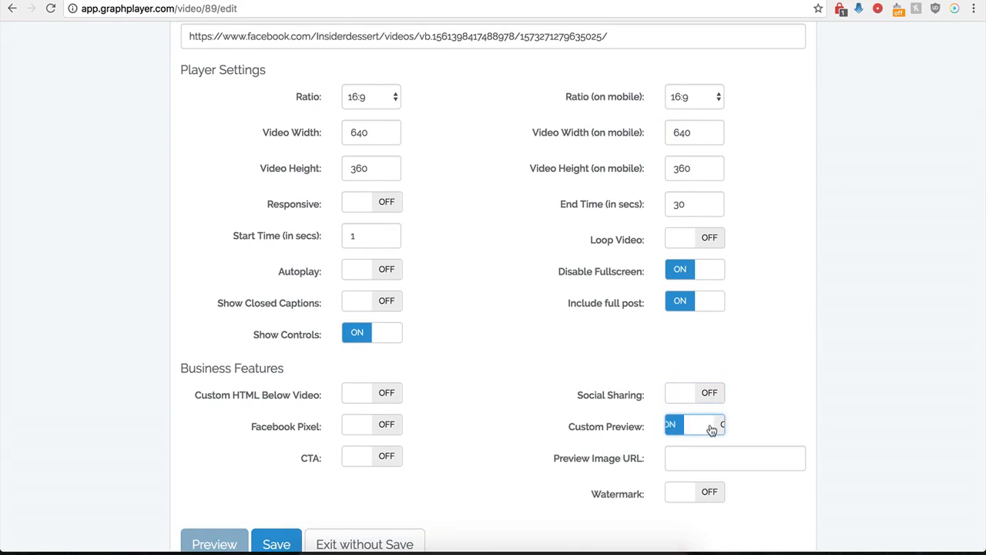
{"action": "left_click", "coordinate": [685, 459]}
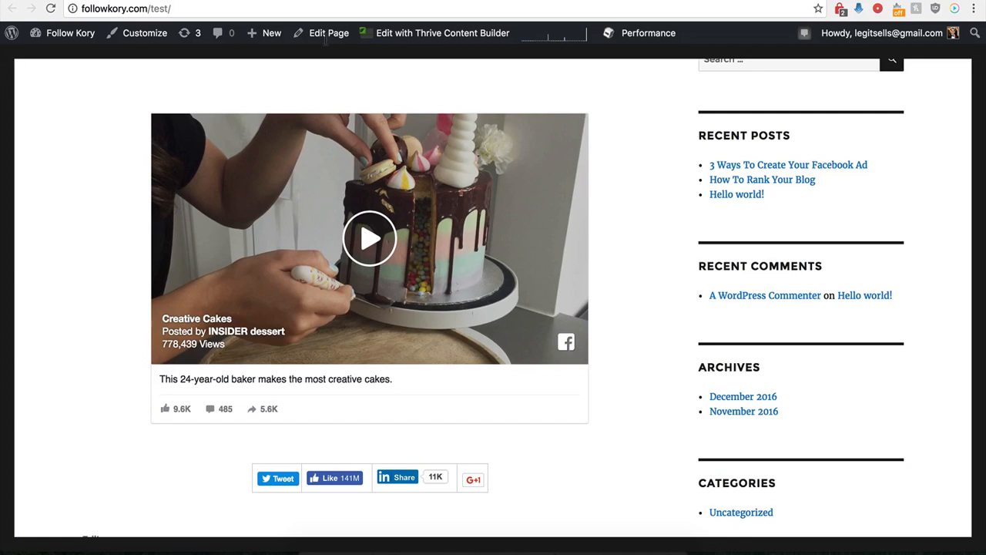
{"action": "scroll", "coordinate": [187, 285], "scroll_direction": "up", "scroll_amount": 1}
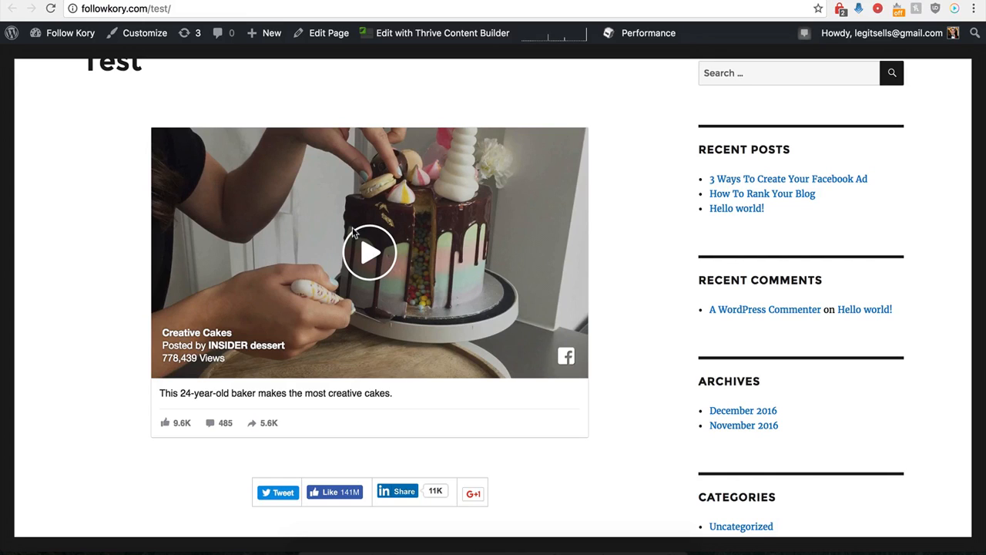
{"action": "scroll", "coordinate": [292, 216], "scroll_direction": "up", "scroll_amount": 1}
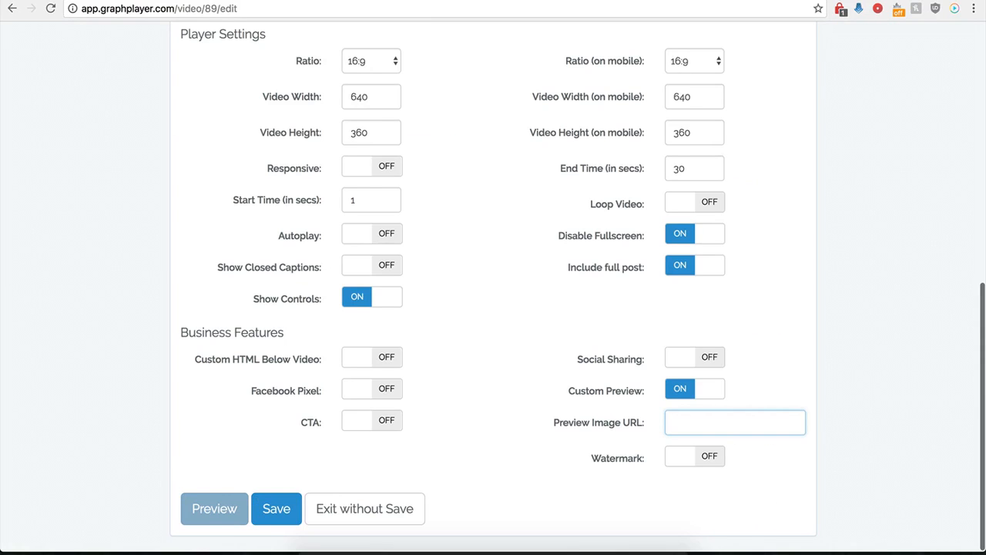
- Save the player with the copied hdwpro.com image address as its Preview Image URL, and reload the WordPress Test page
{"action": "left_click", "coordinate": [686, 422]}
{"action": "key", "text": "ctrl+v"}
{"action": "left_click", "coordinate": [583, 419]}
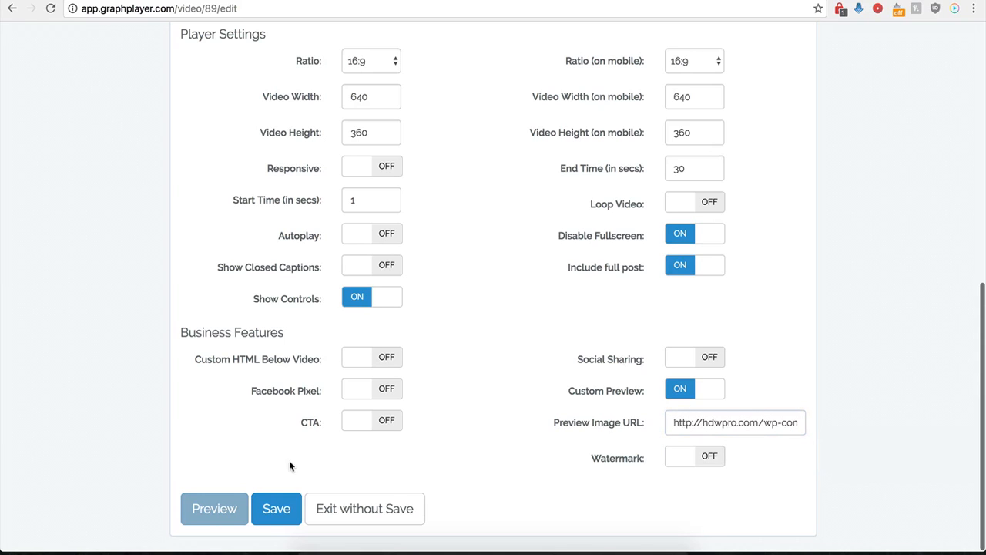
{"action": "left_click", "coordinate": [275, 510]}
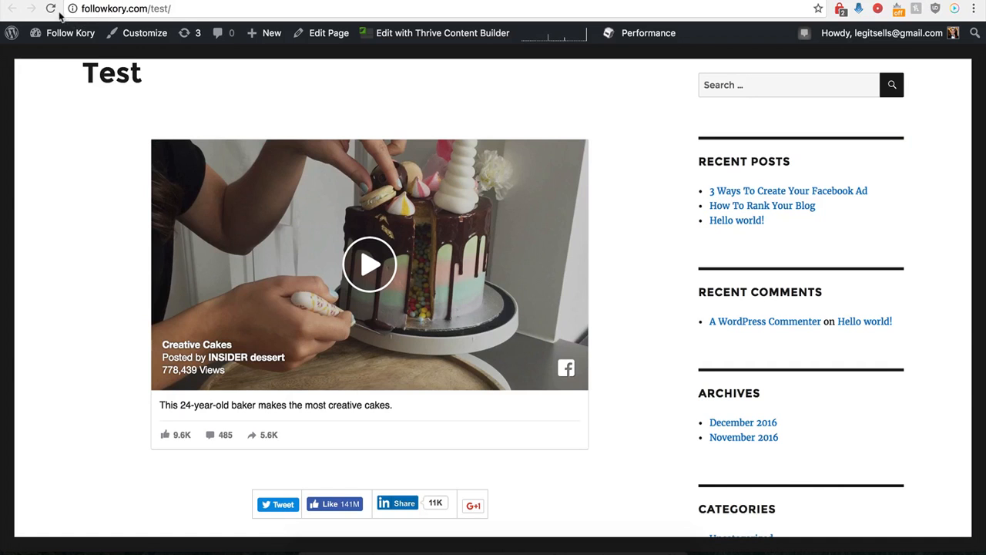
{"action": "left_click", "coordinate": [51, 9]}
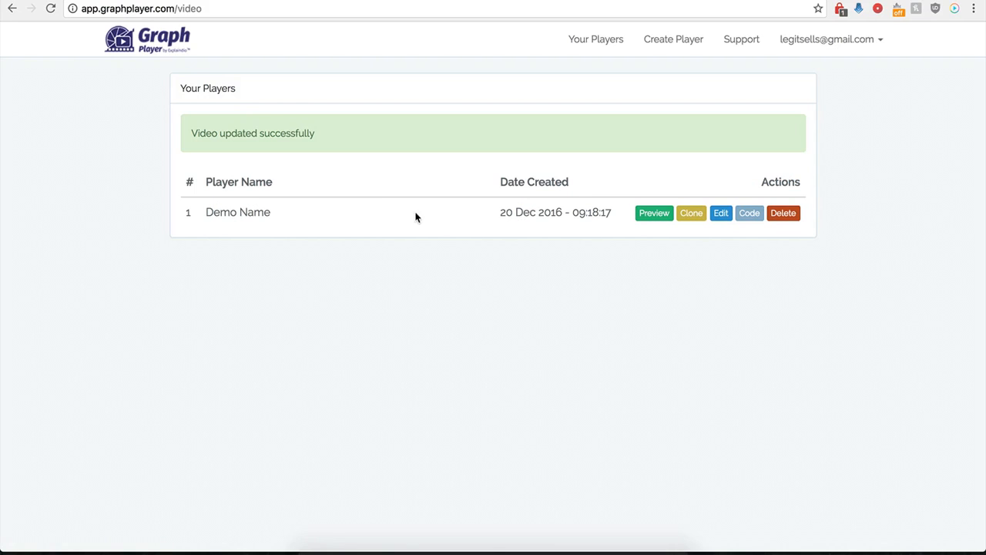
- Reopen the Demo Name player's settings in GraphPlayer and turn off Custom Preview
{"action": "left_click", "coordinate": [720, 213]}
{"action": "scroll", "coordinate": [589, 382], "scroll_direction": "down", "scroll_amount": 10}
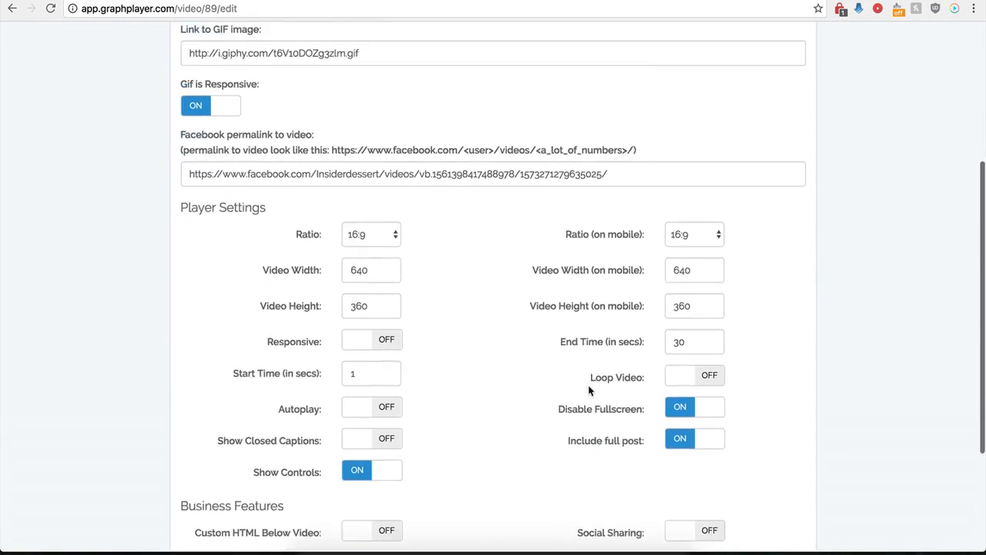
{"action": "left_click", "coordinate": [678, 390]}
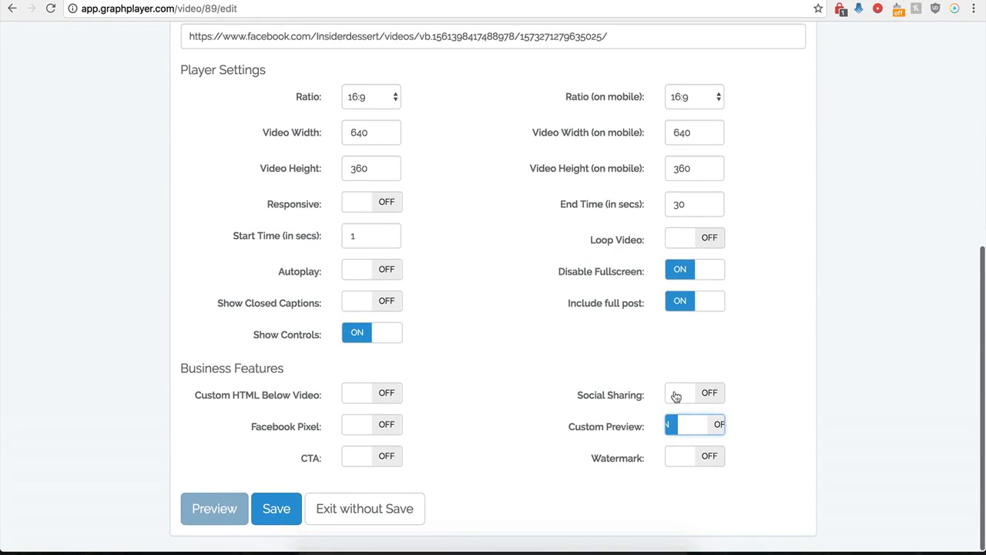
- Turn on the Watermark feature and examine its image, link, click action, position, opacity and scale options
{"action": "left_click", "coordinate": [713, 457]}
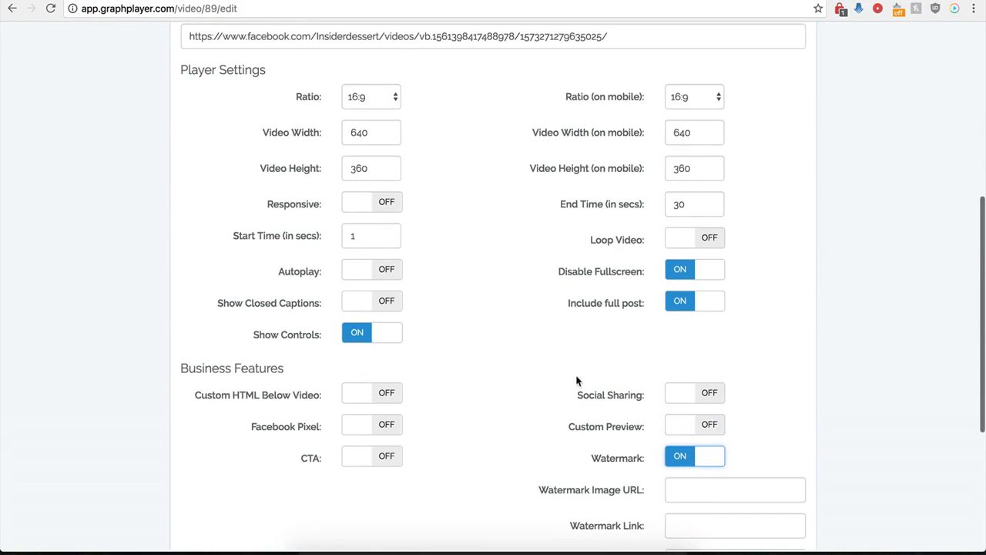
{"action": "scroll", "coordinate": [583, 482], "scroll_direction": "down", "scroll_amount": 1}
{"action": "scroll", "coordinate": [622, 488], "scroll_direction": "down", "scroll_amount": 3}
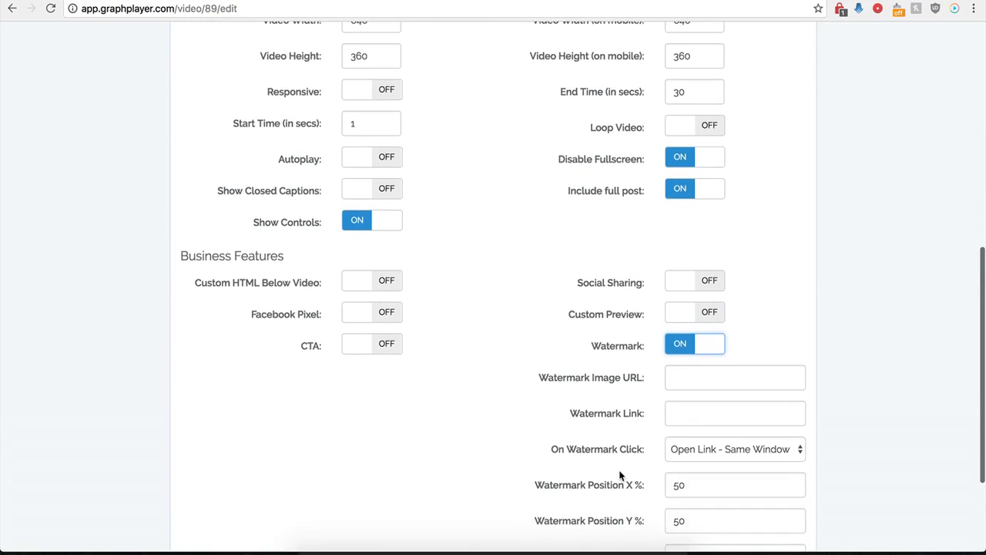
{"action": "left_click", "coordinate": [684, 380]}
{"action": "scroll", "coordinate": [597, 397], "scroll_direction": "down", "scroll_amount": 4}
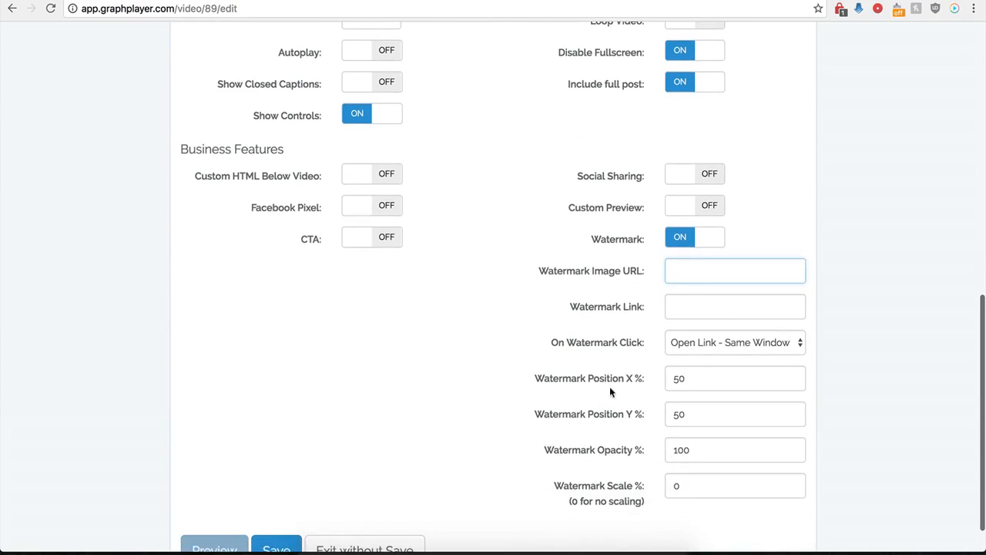
{"action": "left_click", "coordinate": [678, 306]}
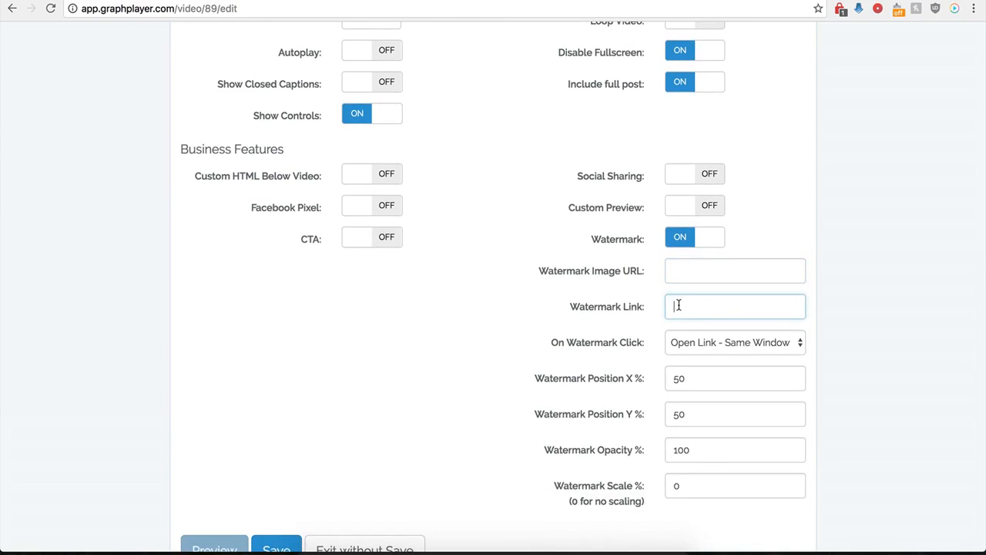
{"action": "left_click", "coordinate": [748, 342]}
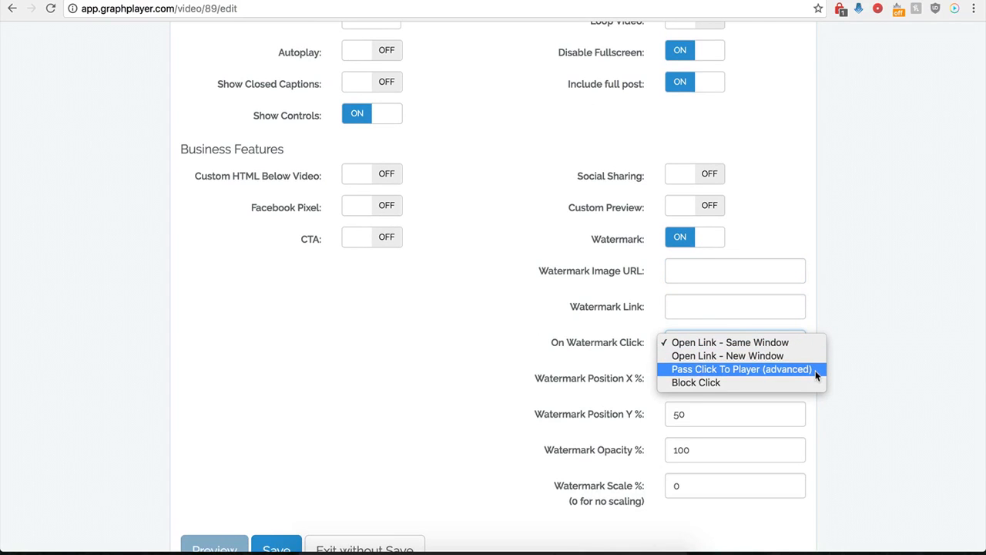
{"action": "left_click", "coordinate": [533, 326]}
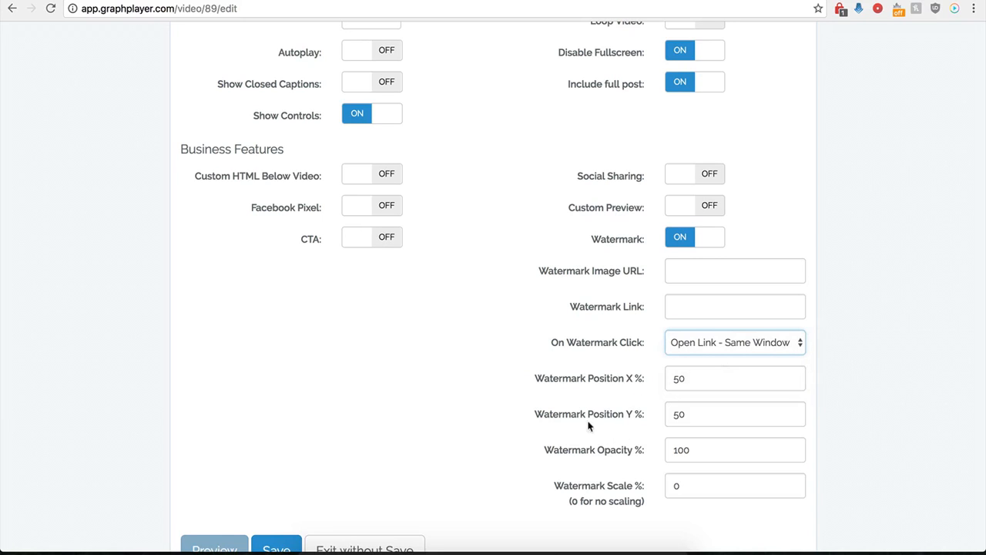
- Briefly enable the CTA to compare its settings with the watermark's, and turn both features off
{"action": "left_click", "coordinate": [380, 241]}
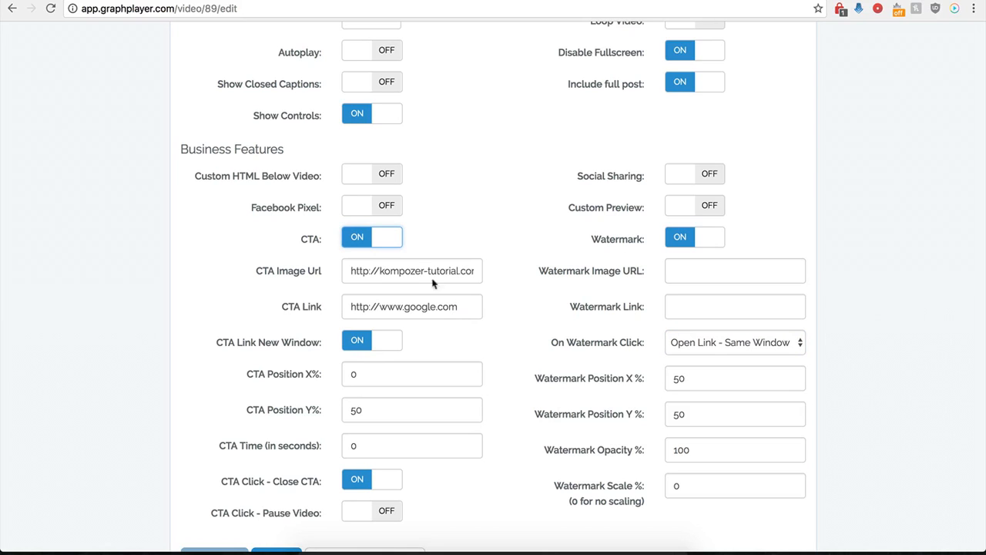
{"action": "left_click", "coordinate": [375, 245]}
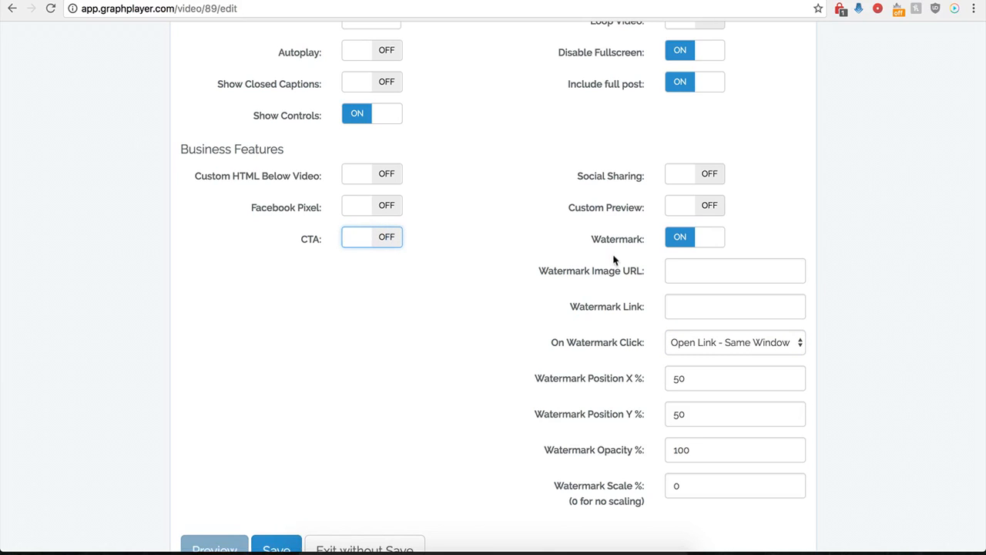
{"action": "left_click", "coordinate": [680, 242]}
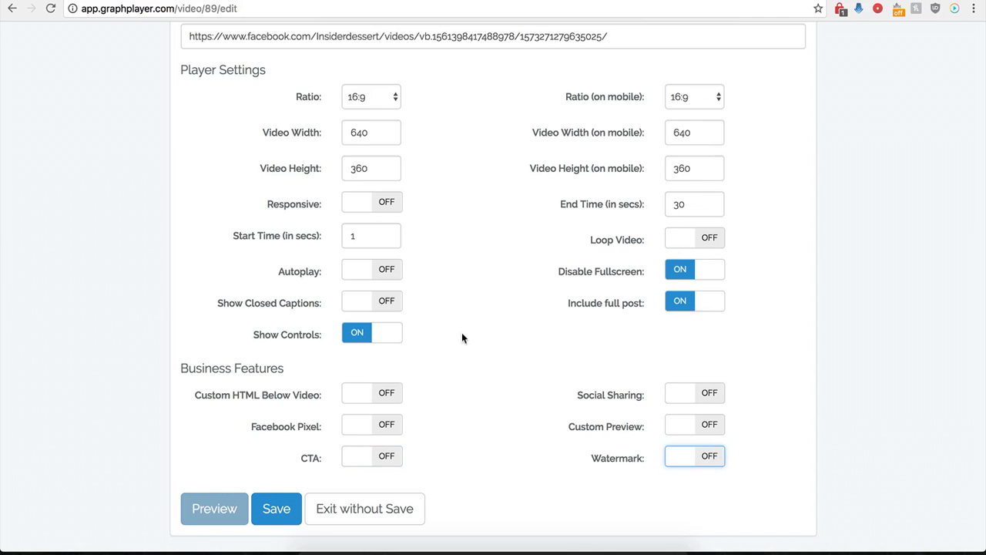